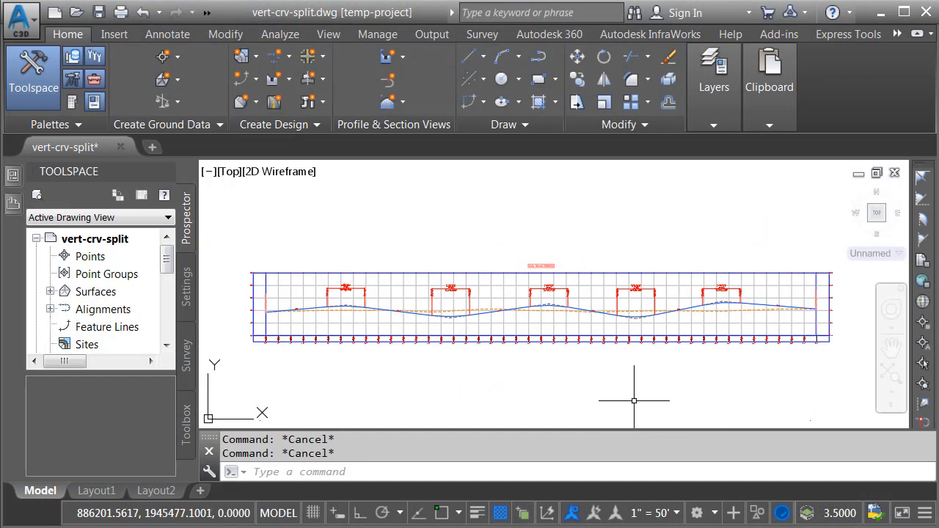
scroll(525, 311, "up", 3)
scroll(521, 308, "up", 2)
scroll(510, 312, "up", 2)
- Pan across the profile to view the crest curve labels and the whole profile view
middle_click_drag(503, 314, 523, 310)
scroll(447, 289, "up", 2)
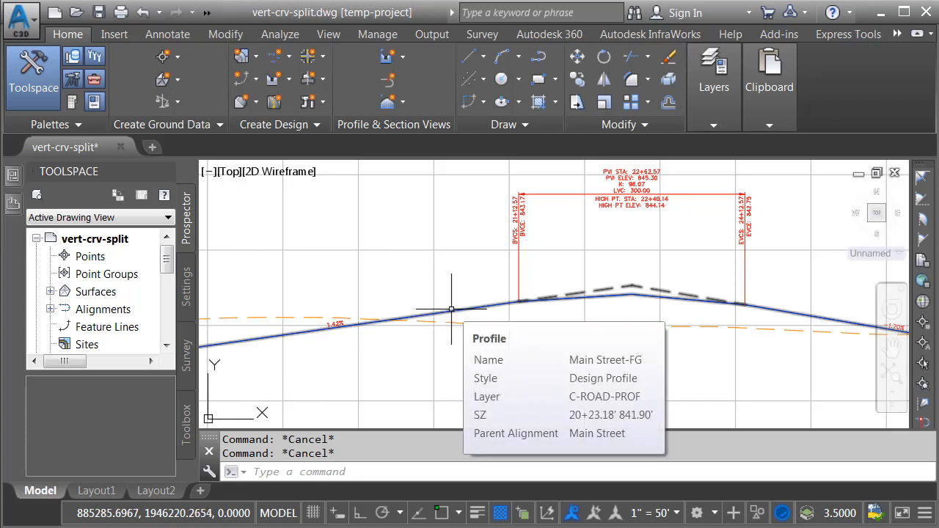
scroll(477, 357, "down", 3)
scroll(478, 357, "down", 2)
scroll(477, 357, "down", 2)
mouse_move(478, 357)
middle_mouse_down()
mouse_move(501, 357)
mouse_move(518, 339)
middle_mouse_up()
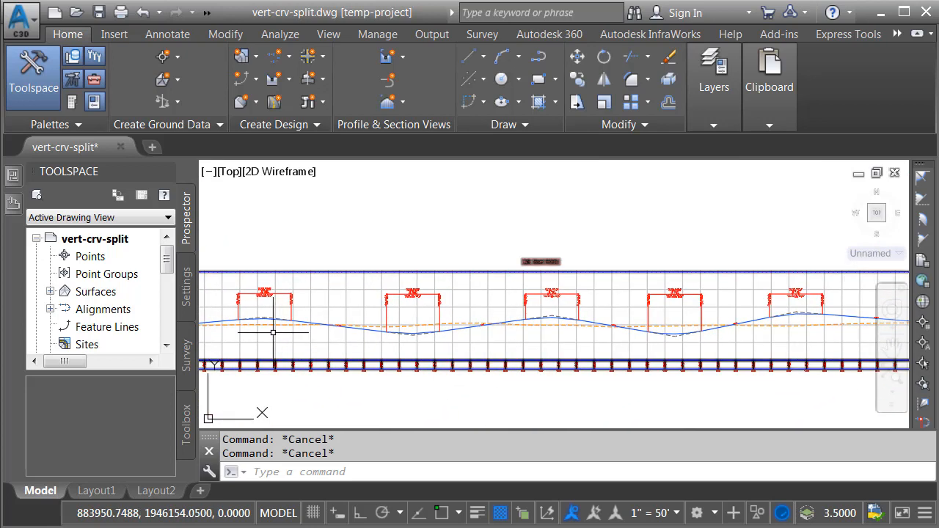
scroll(560, 299, "up", 2)
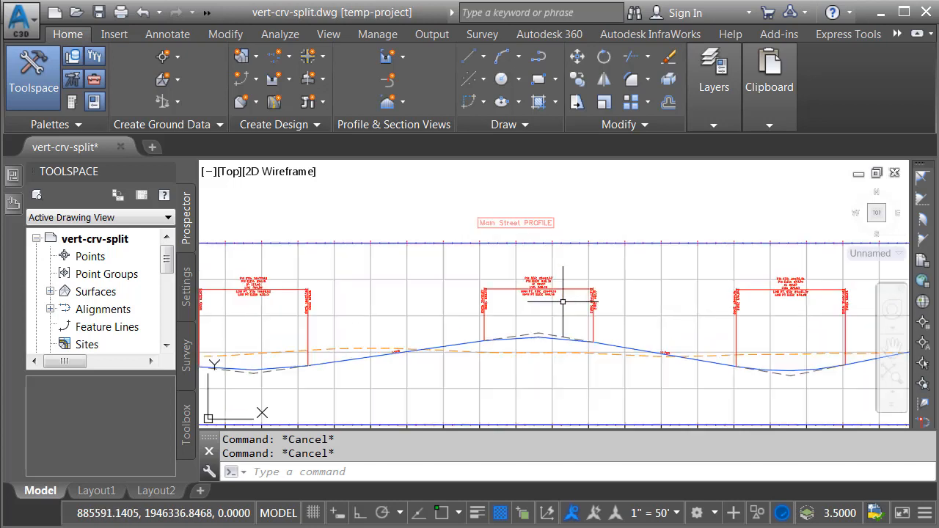
scroll(553, 311, "up", 3)
scroll(554, 311, "up", 2)
middle_click_drag(554, 310, 542, 278)
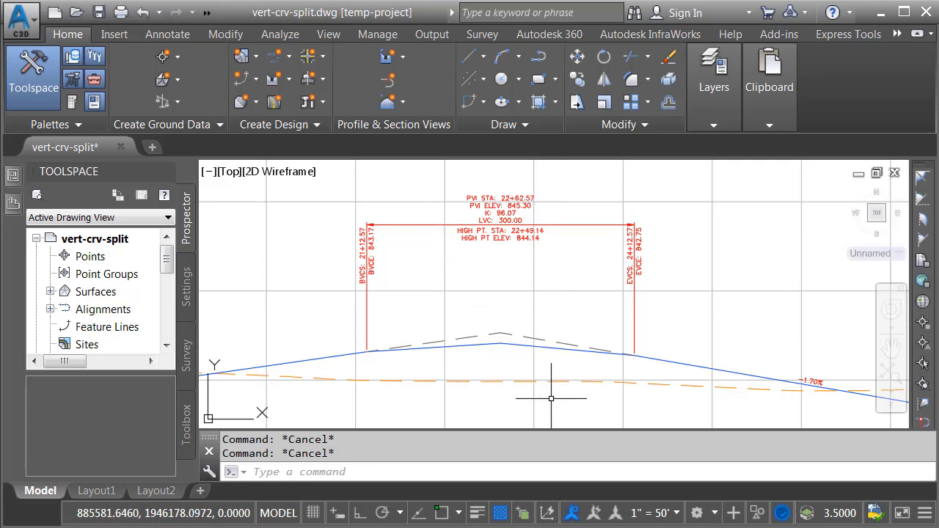
middle_click_drag(549, 394, 535, 256)
middle_click_drag(533, 370, 520, 274)
scroll(519, 351, "up", 3)
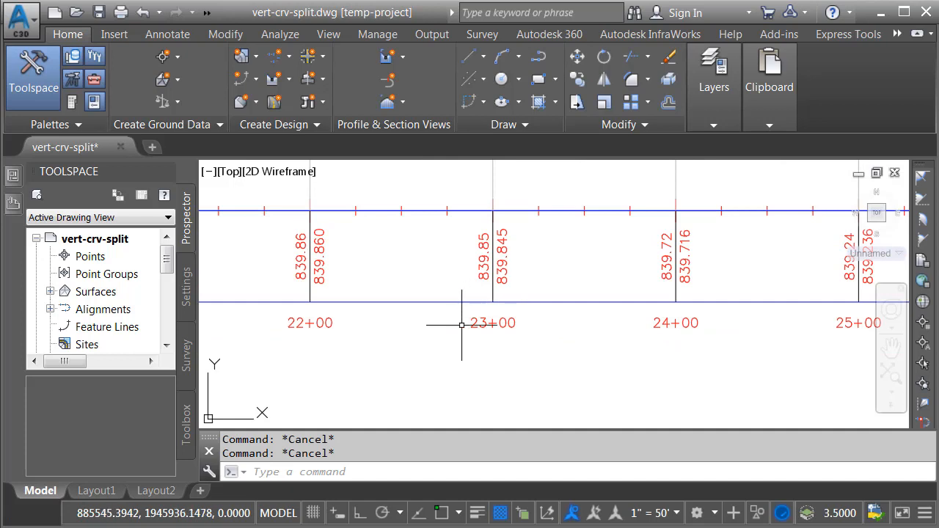
scroll(516, 360, "down", 2)
scroll(518, 363, "down", 5)
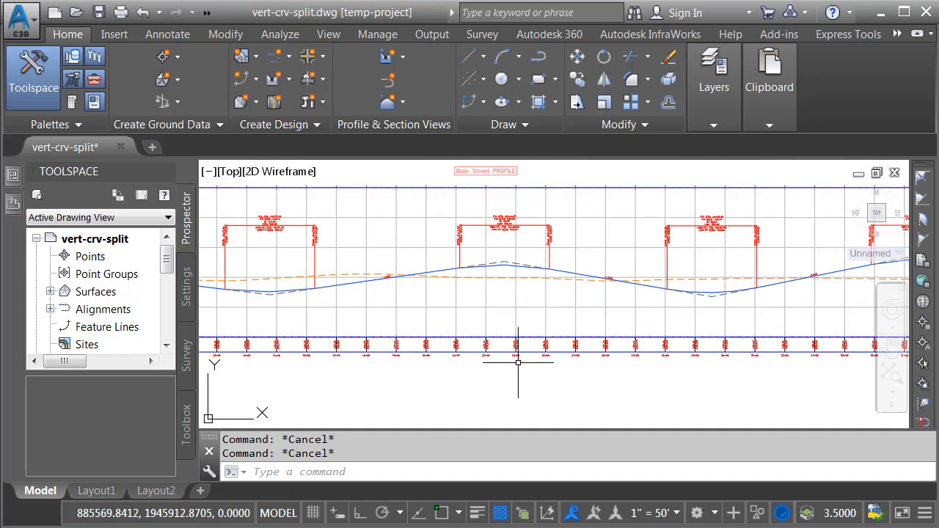
mouse_move(346, 298)
middle_mouse_down()
mouse_move(618, 329)
mouse_move(582, 314)
middle_mouse_up()
middle_click_drag(371, 330, 482, 330)
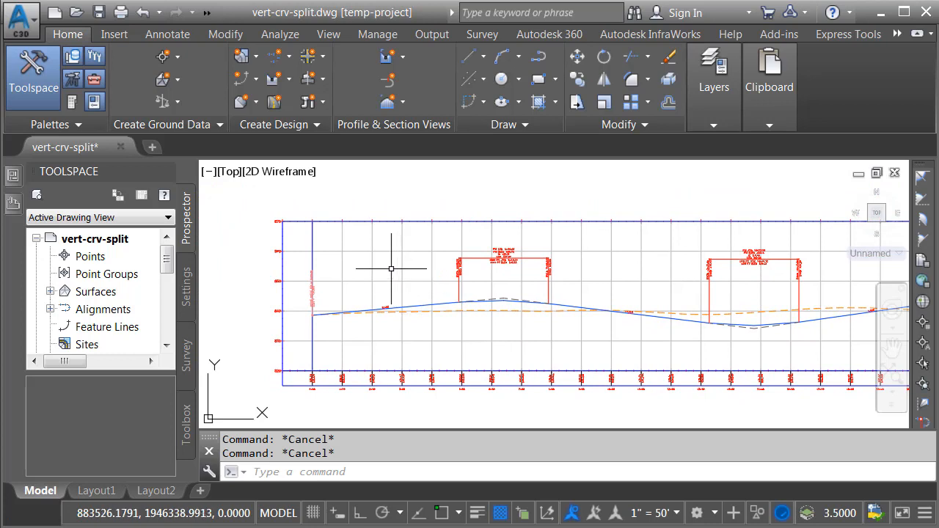
- Copy the profile view horizontally with Ortho on, placing the copy to the right of the original
left_click(577, 79)
left_click(331, 220)
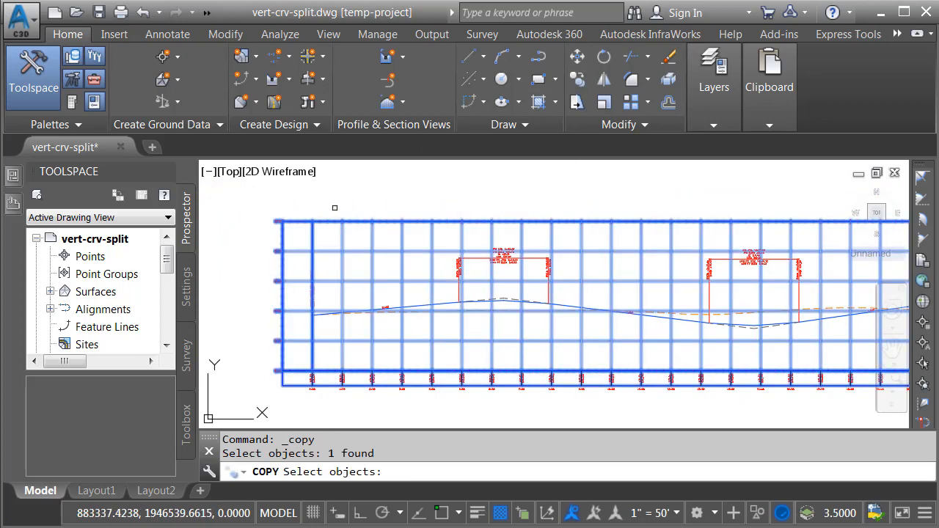
key("Return")
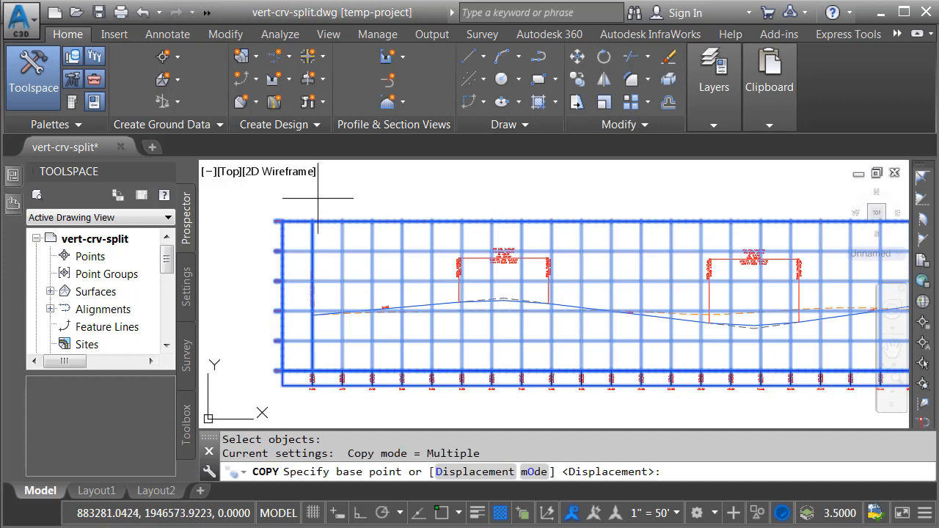
left_click(317, 198)
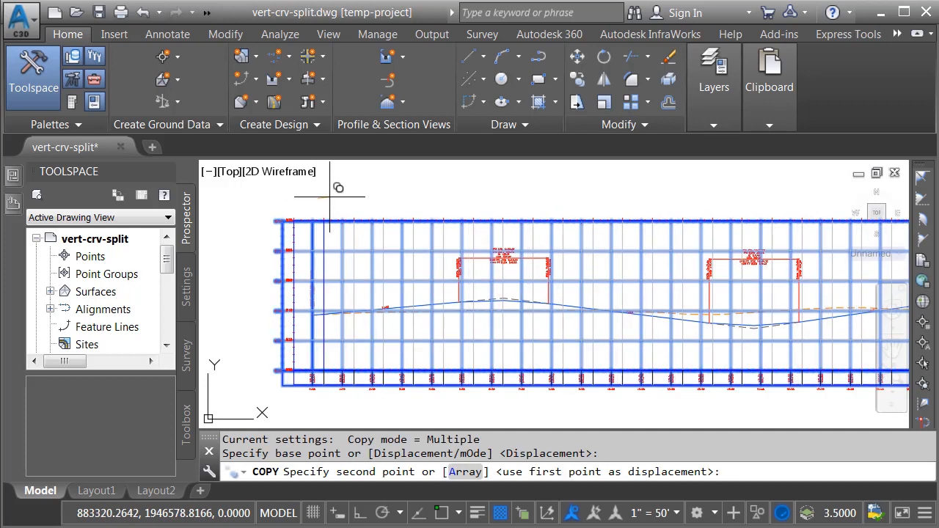
key("F8")
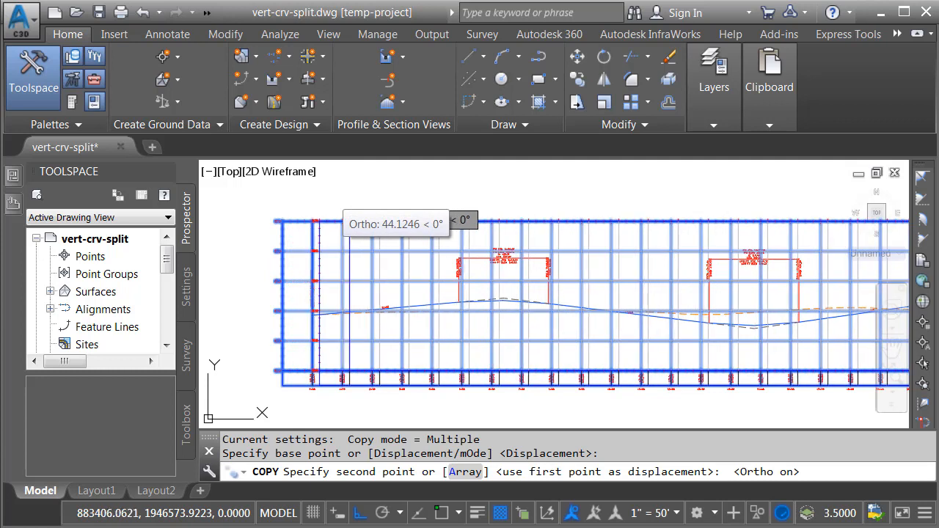
left_click(355, 197)
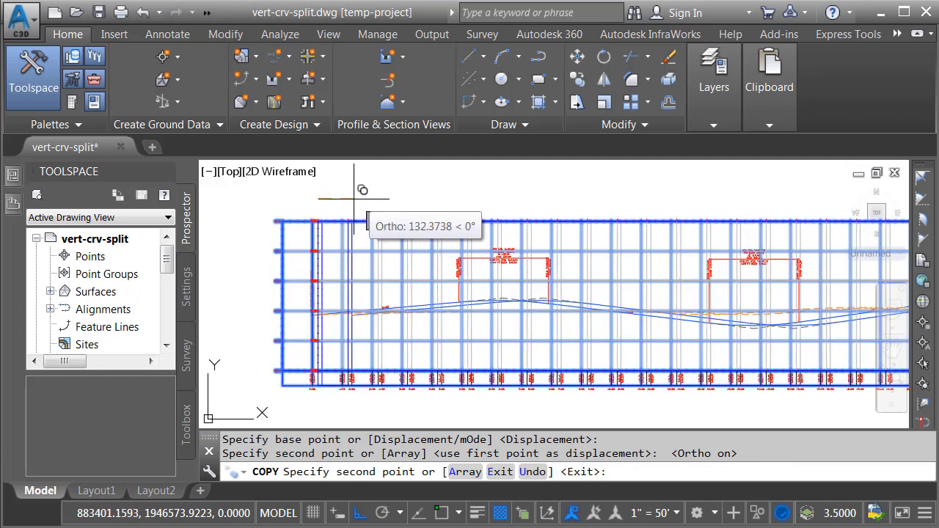
key("Escape")
key("Escape")
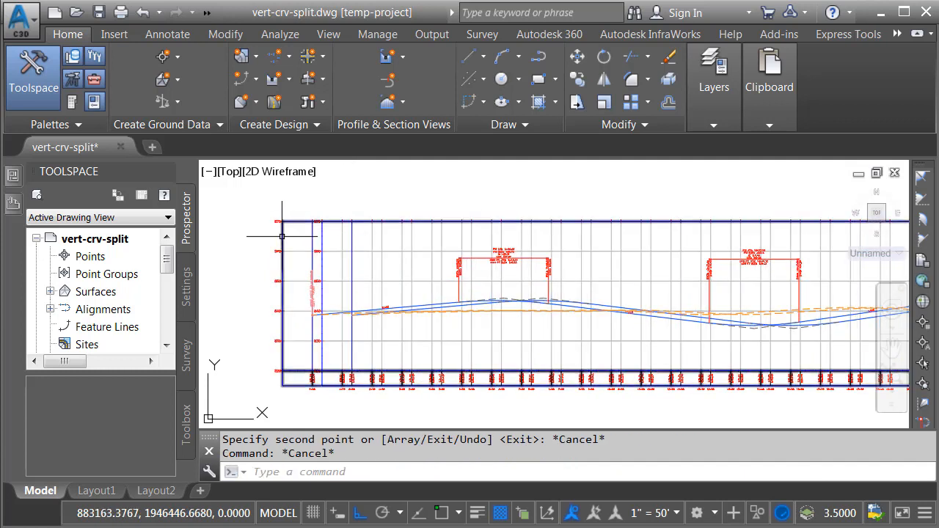
- Select the copied and original profile views in turn, clearing each selection
left_click(282, 236)
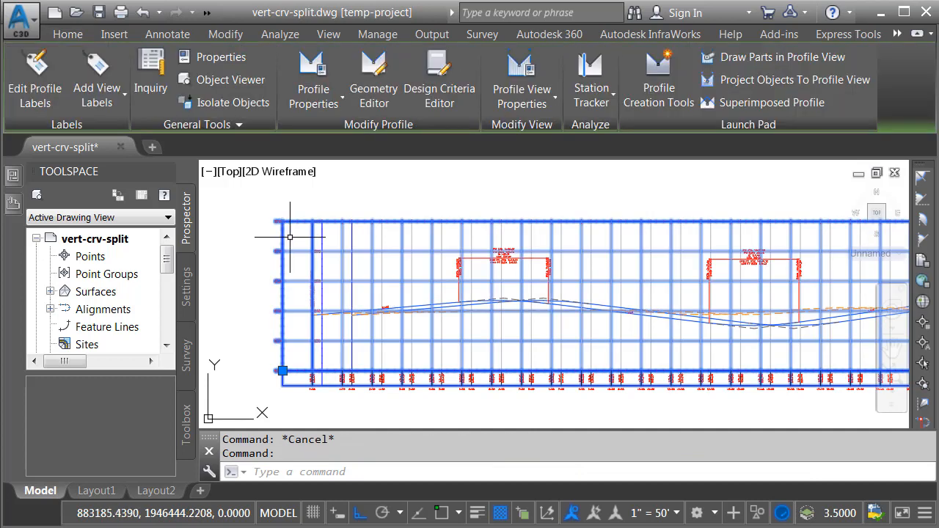
key("Escape")
left_click(322, 224)
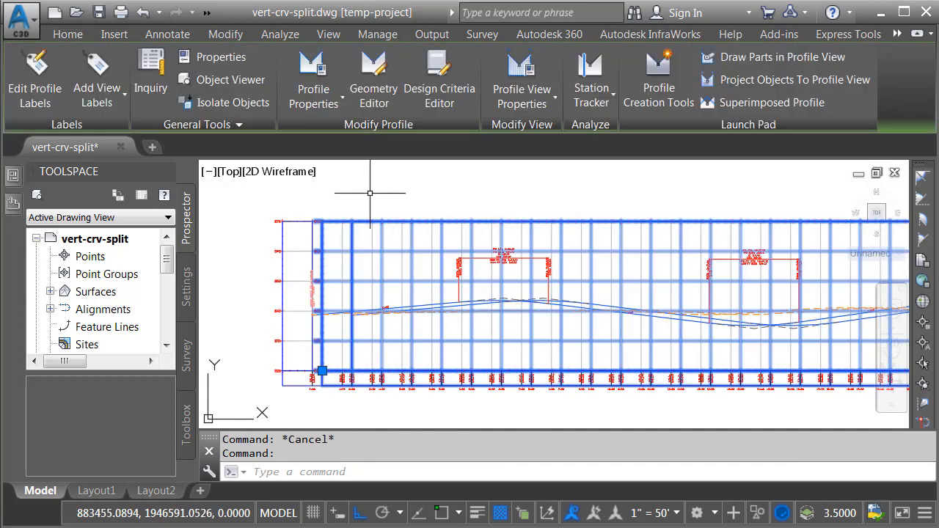
key("Escape")
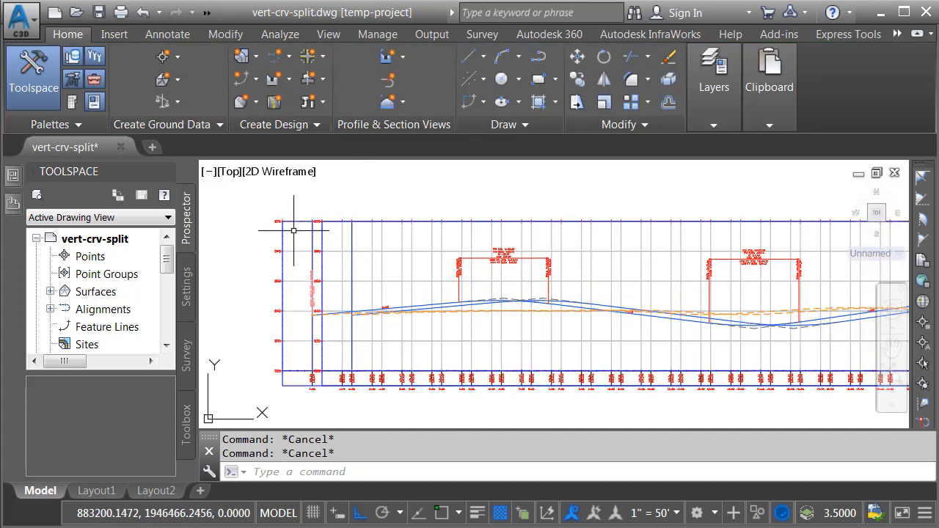
- Give the first profile view a user-specified station range ending at 23+00
left_click(283, 236)
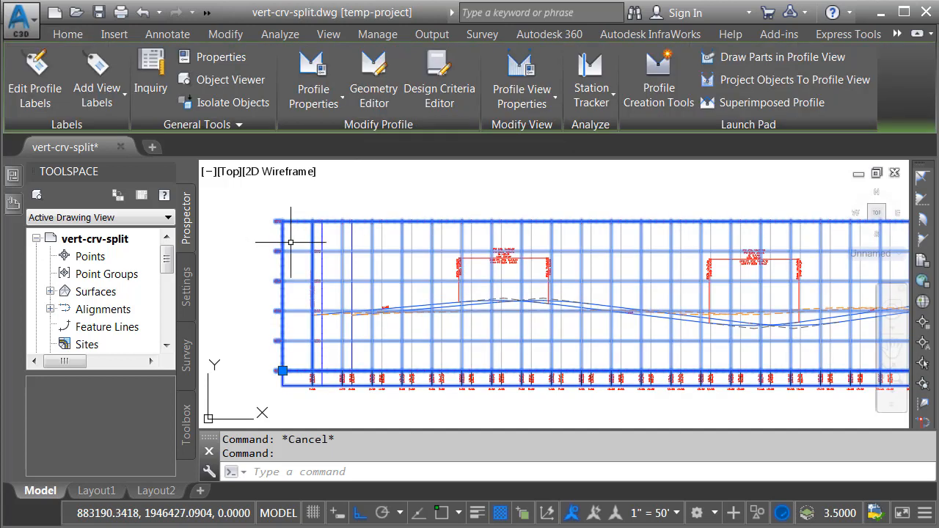
left_click(518, 65)
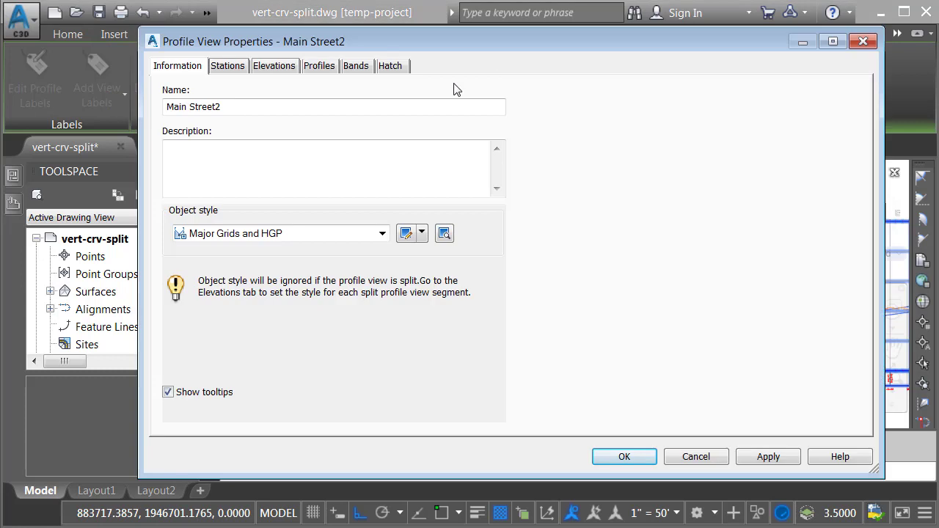
left_click(233, 67)
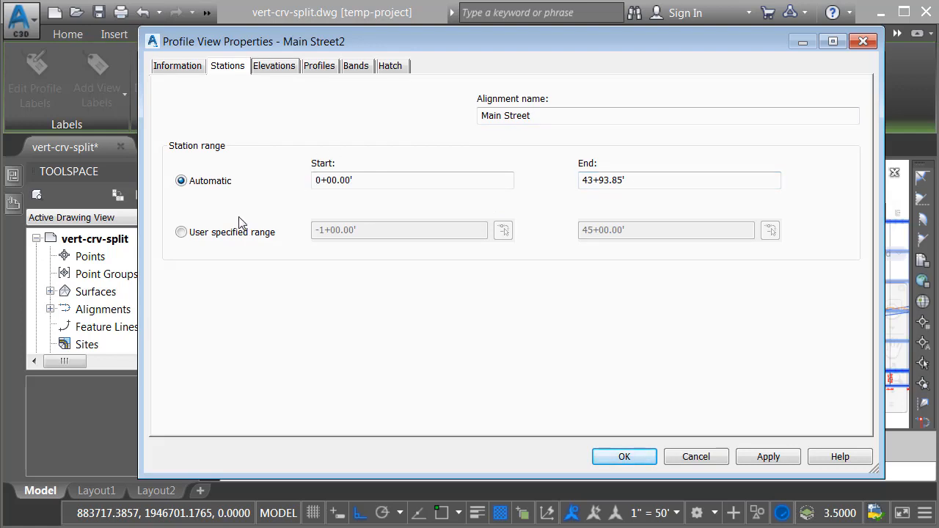
left_click(181, 233)
left_click(655, 226)
type("2300")
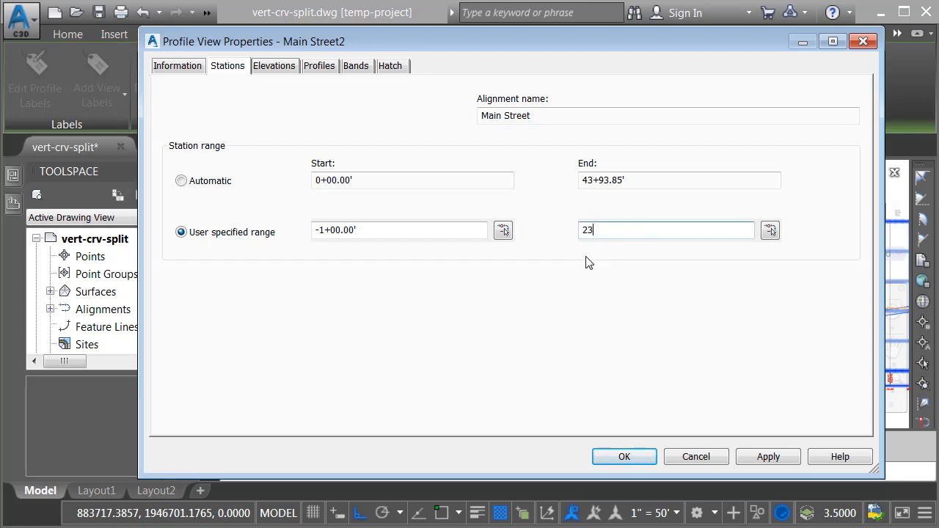
left_click(620, 453)
scroll(551, 317, "down", 3)
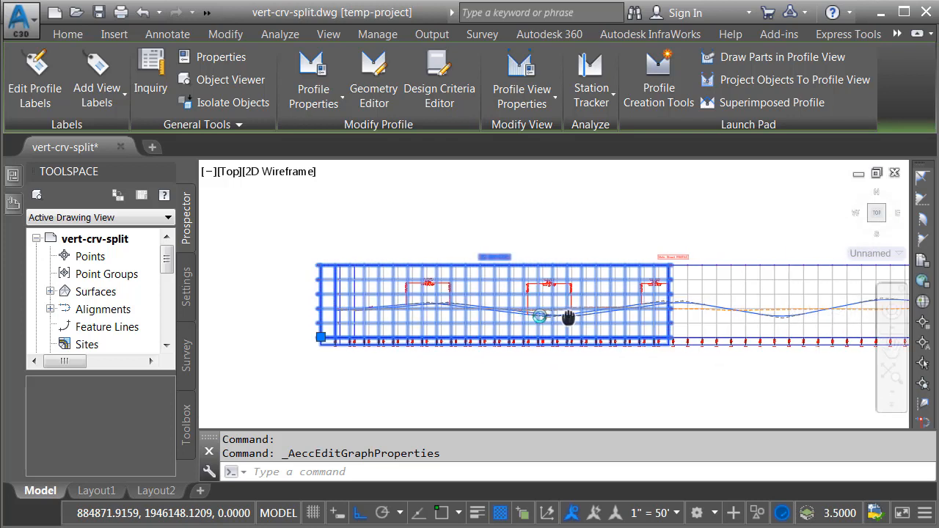
- Give the copied profile view a user-specified station range starting at 23+00
middle_click_drag(552, 316, 472, 319)
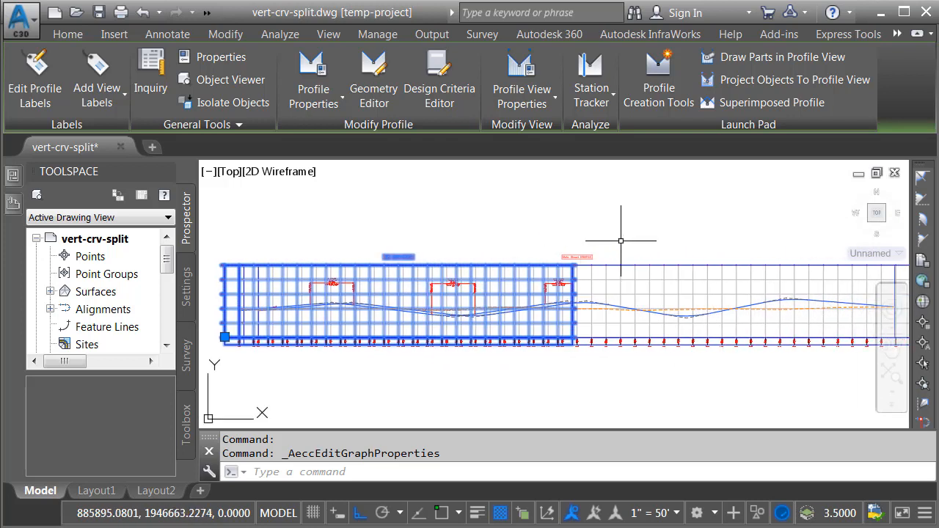
key("Escape")
key("Escape")
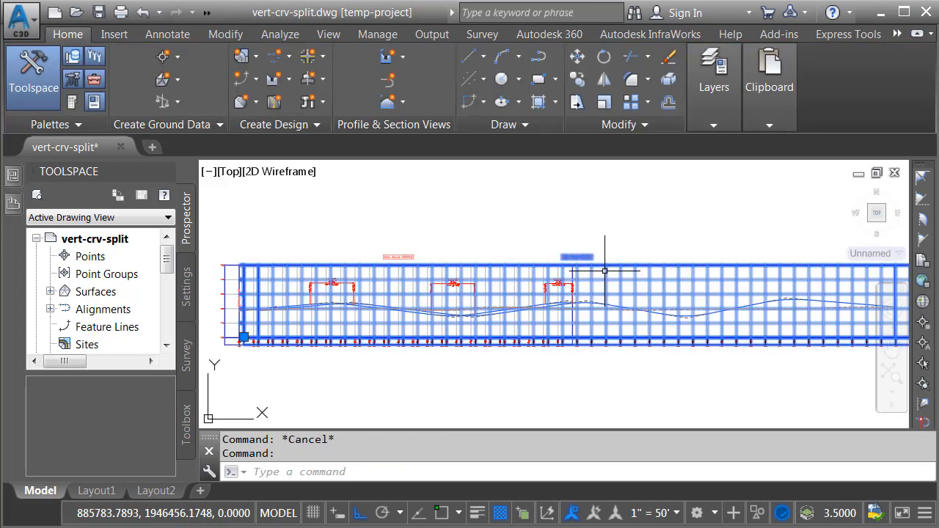
left_click(608, 263)
left_click(522, 65)
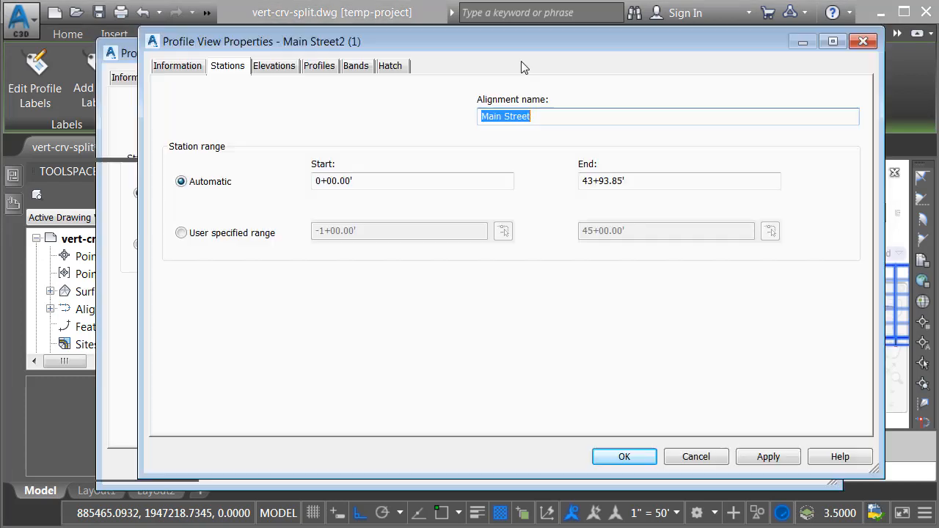
left_click(181, 233)
left_click(331, 237)
type("2300")
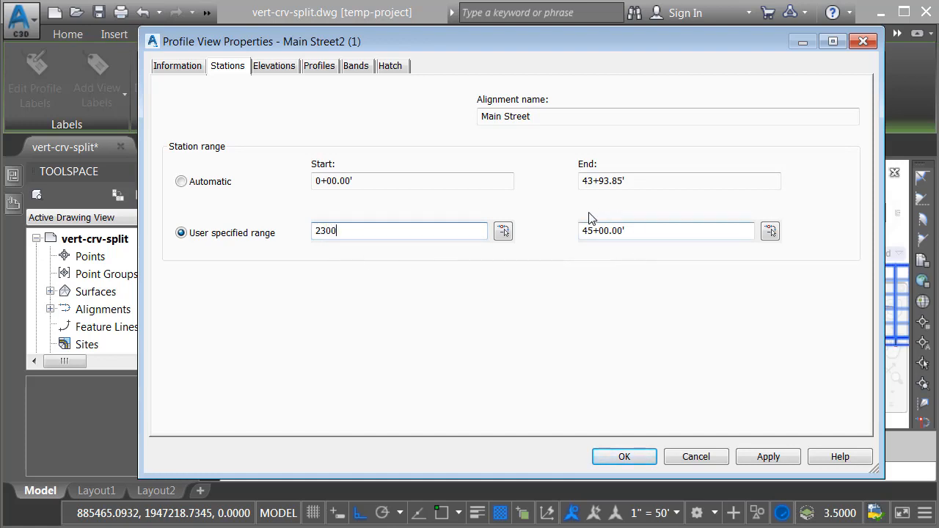
left_click(616, 457)
- Import the Complete Label Set onto the Main Street-FG design profile and apply it
key("Escape")
key("Escape")
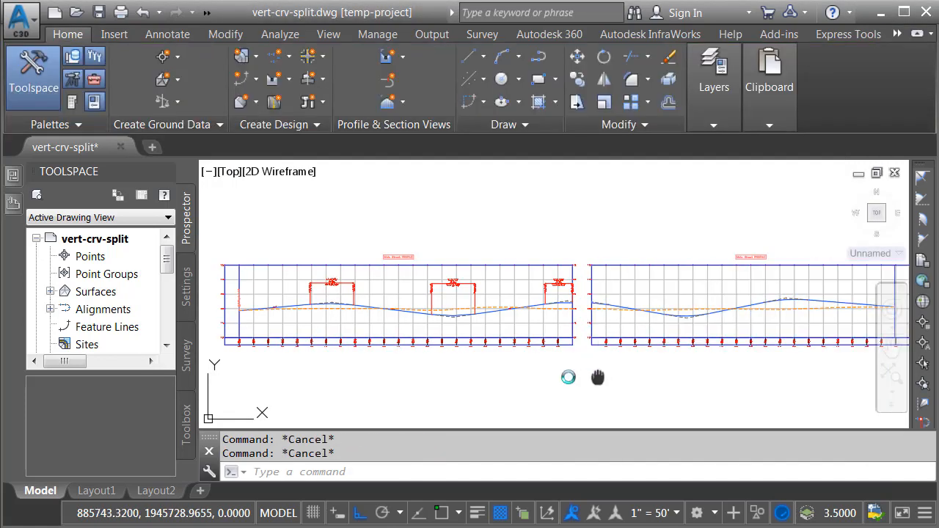
scroll(503, 310, "up", 1)
scroll(540, 314, "up", 2)
scroll(506, 316, "up", 2)
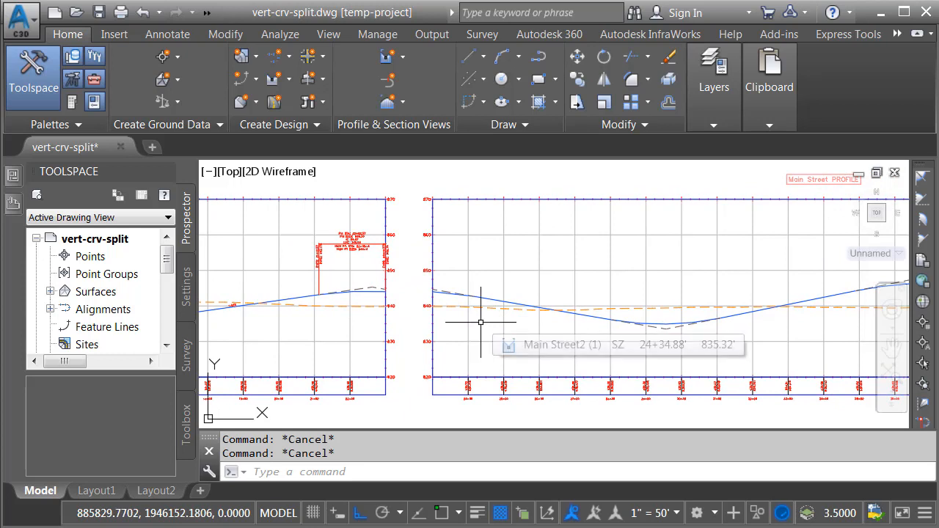
left_click(450, 294)
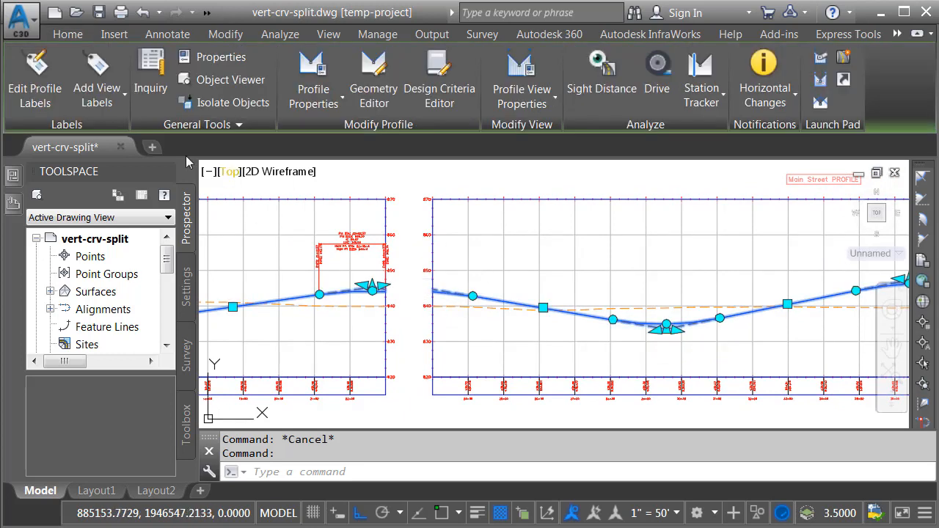
left_click(37, 73)
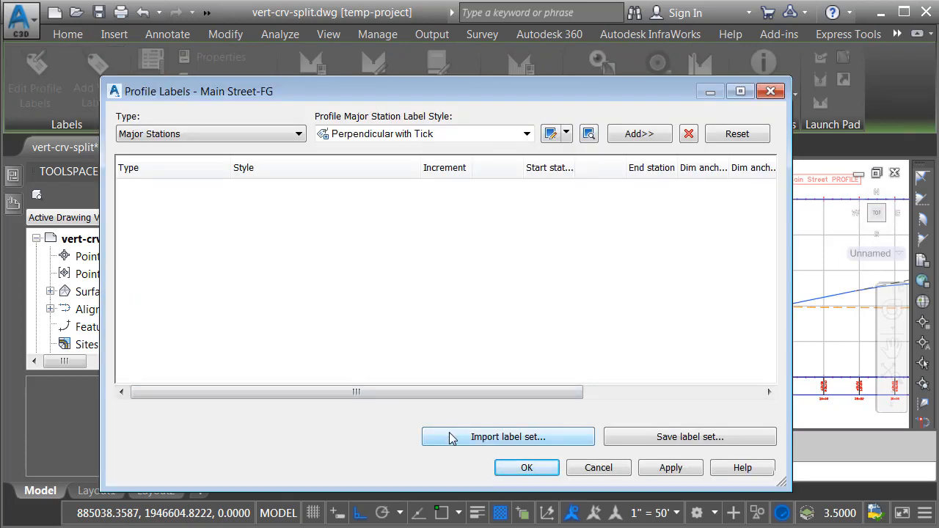
left_click(451, 438)
left_click(445, 279)
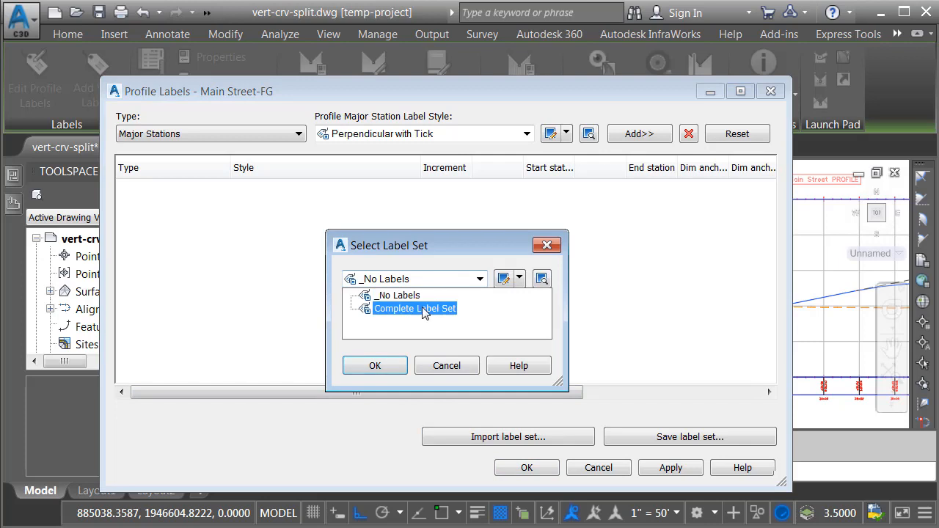
left_click(418, 309)
left_click(374, 365)
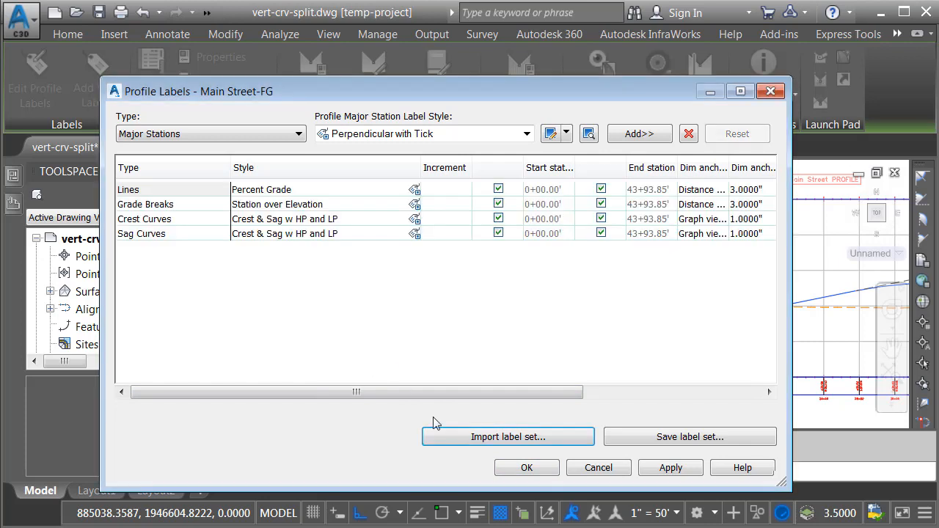
left_click(522, 470)
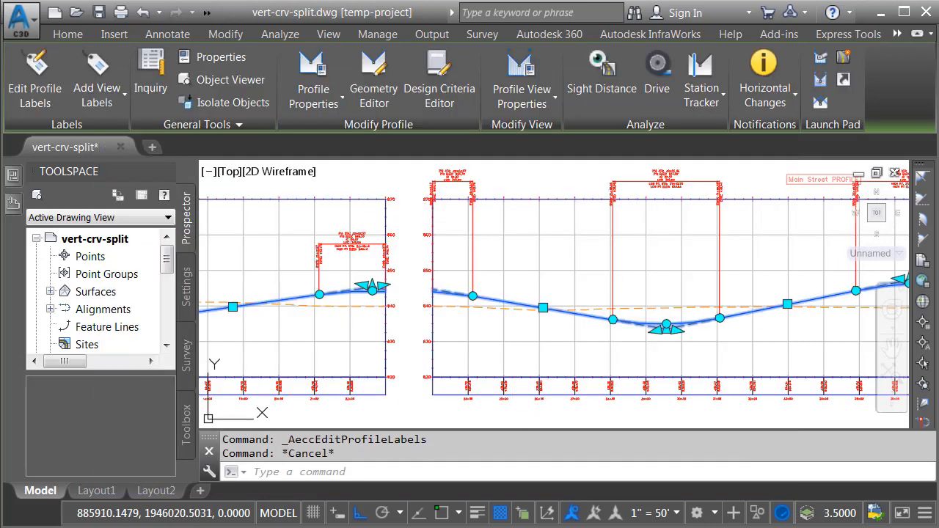
key("Escape")
key("Escape")
- Grip-stretch the three curve label groups straight down so they sit nearer the profile
middle_click_drag(506, 352, 447, 360)
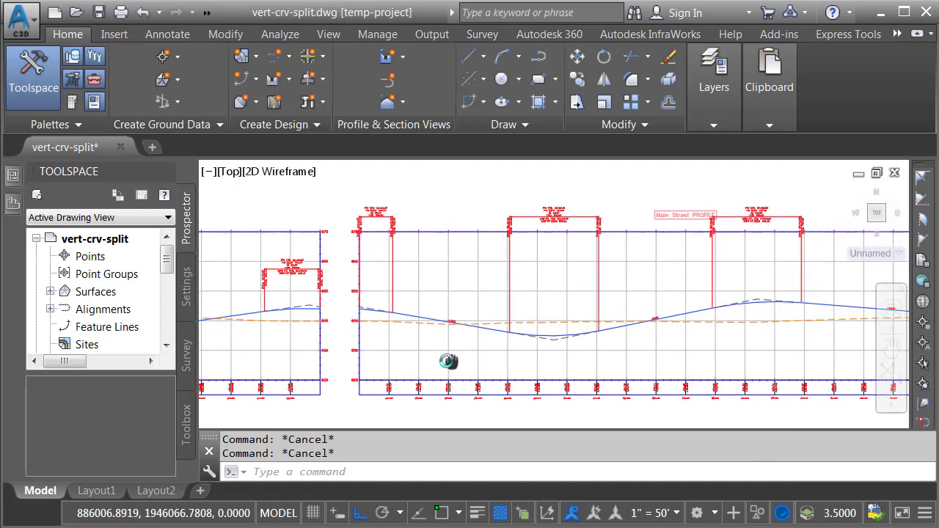
left_click(375, 216)
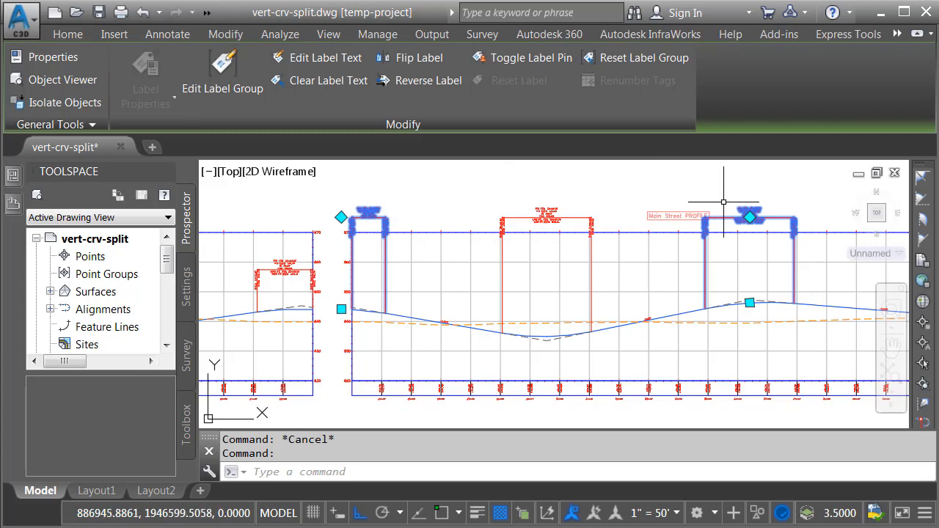
left_click(563, 216)
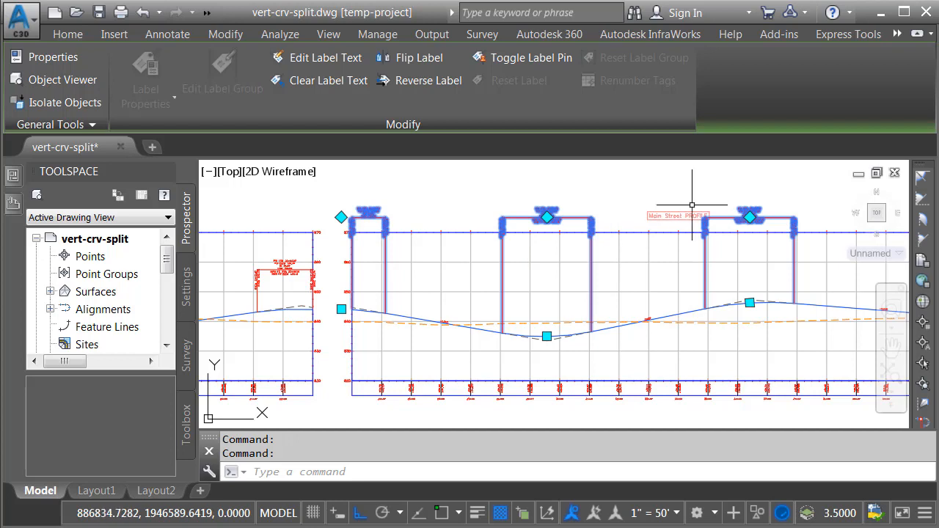
left_click(750, 217)
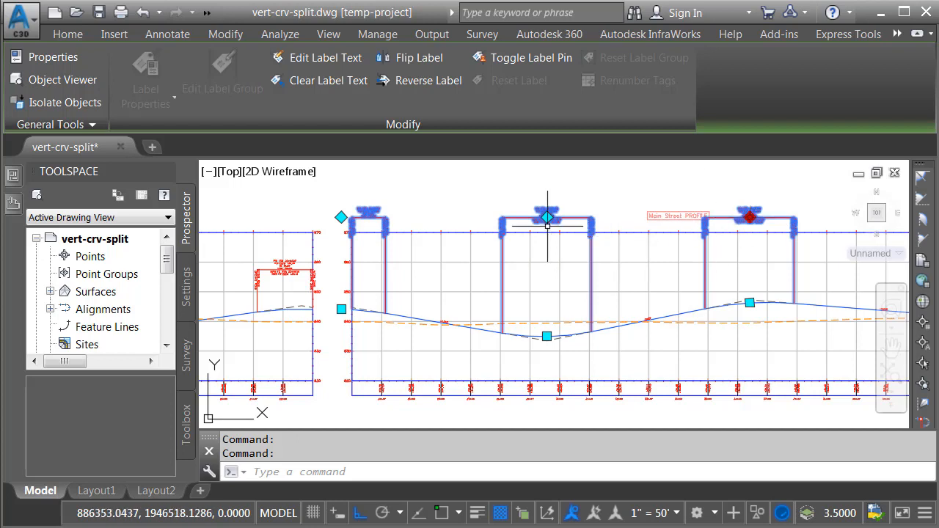
left_click(341, 218, "shift")
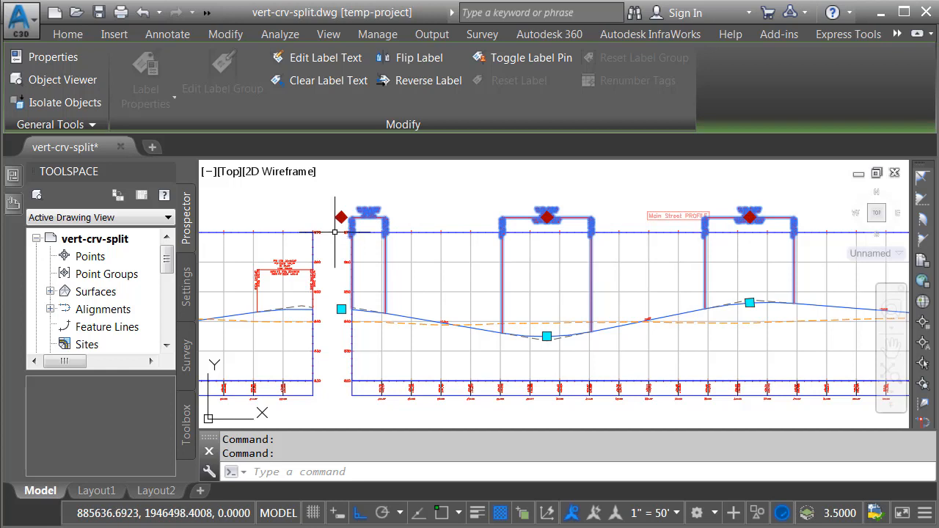
left_click(341, 218)
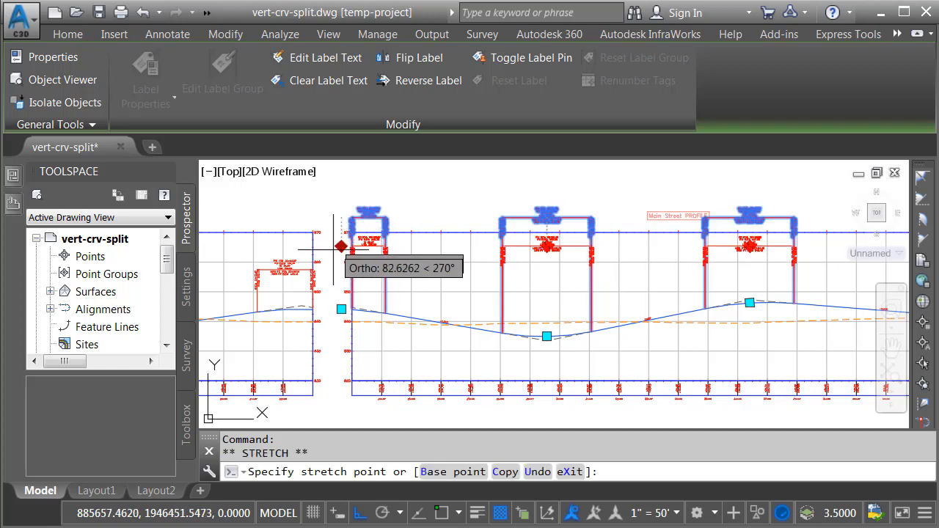
scroll(344, 264, "up", 2)
scroll(351, 268, "up", 2)
scroll(338, 267, "up", 2)
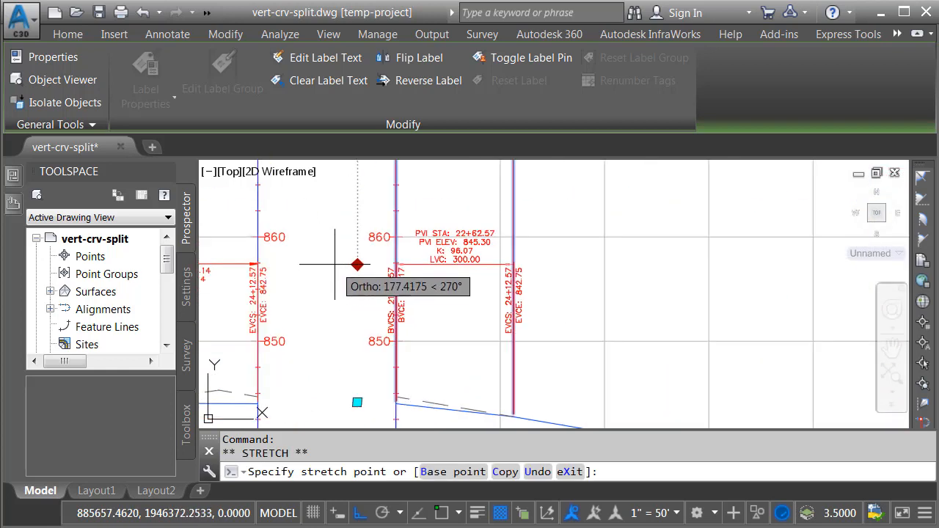
left_click(334, 282)
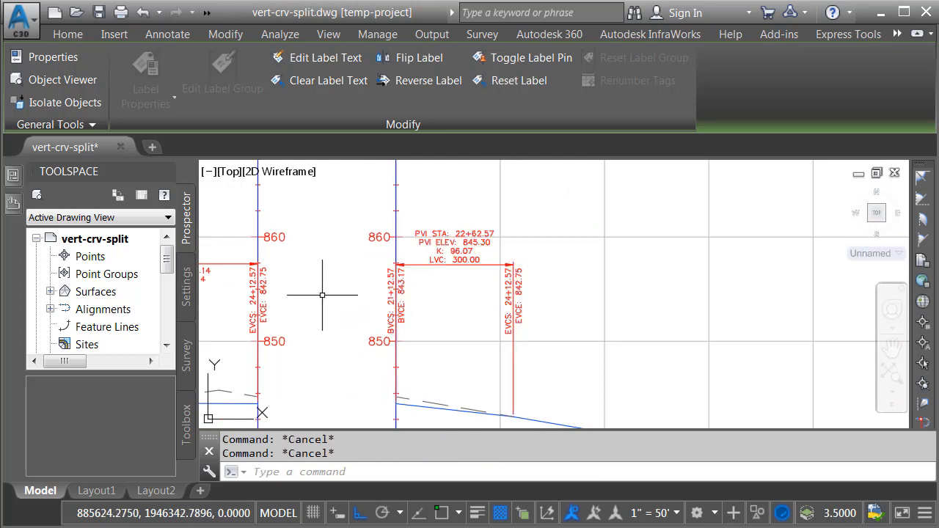
key("Escape")
key("Escape")
scroll(330, 293, "down", 2)
mouse_move(324, 300)
middle_mouse_down()
mouse_move(466, 260)
mouse_move(514, 264)
middle_mouse_up()
scroll(473, 258, "down", 1)
scroll(504, 263, "up", 2)
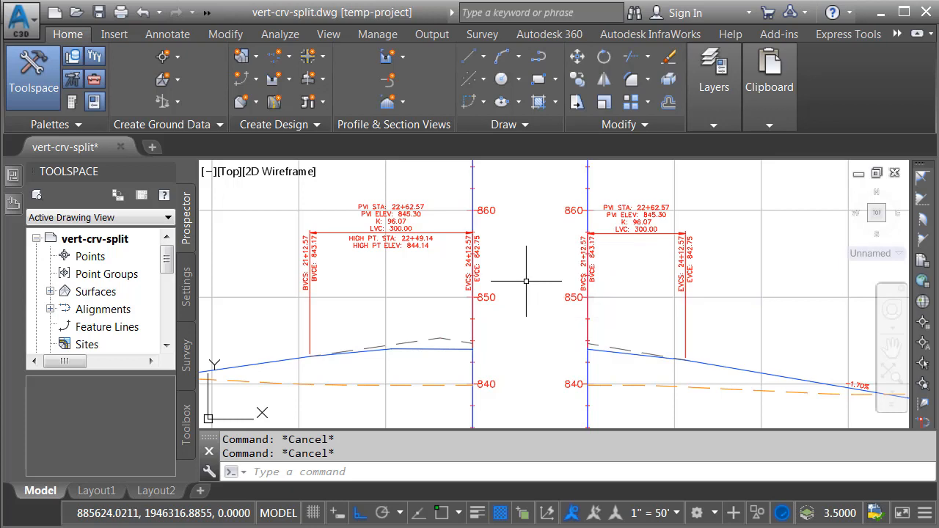
left_click(423, 246)
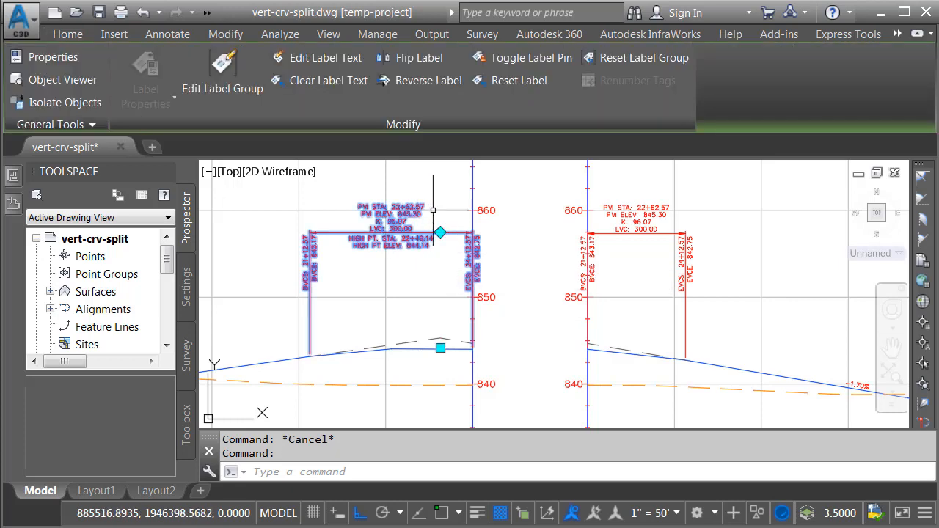
- From the profile's Edit Labels dialog, start picking a new style for the Crest Curves row
right_click(445, 180)
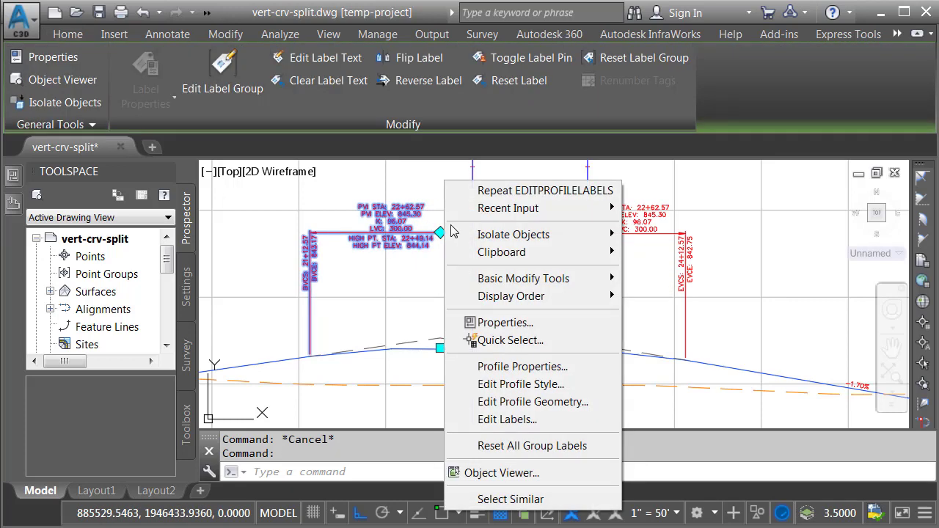
left_click(481, 421)
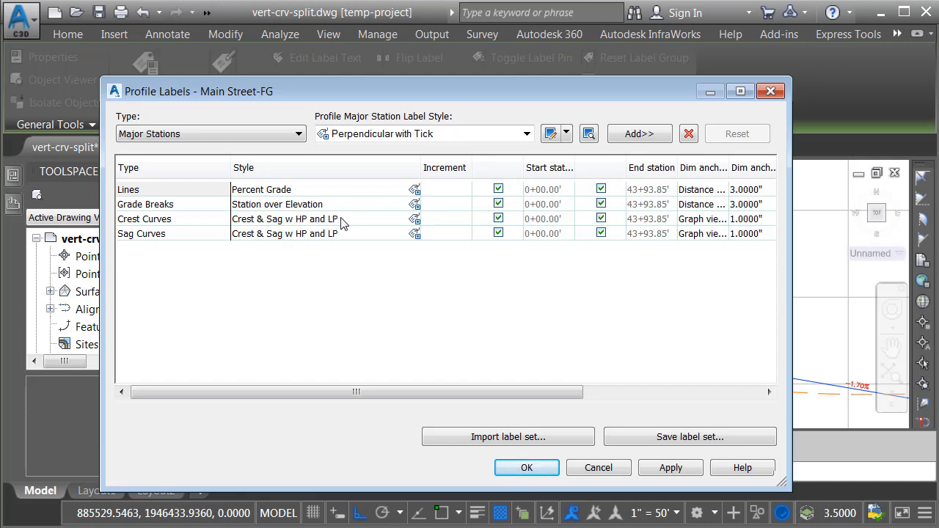
left_click(341, 223)
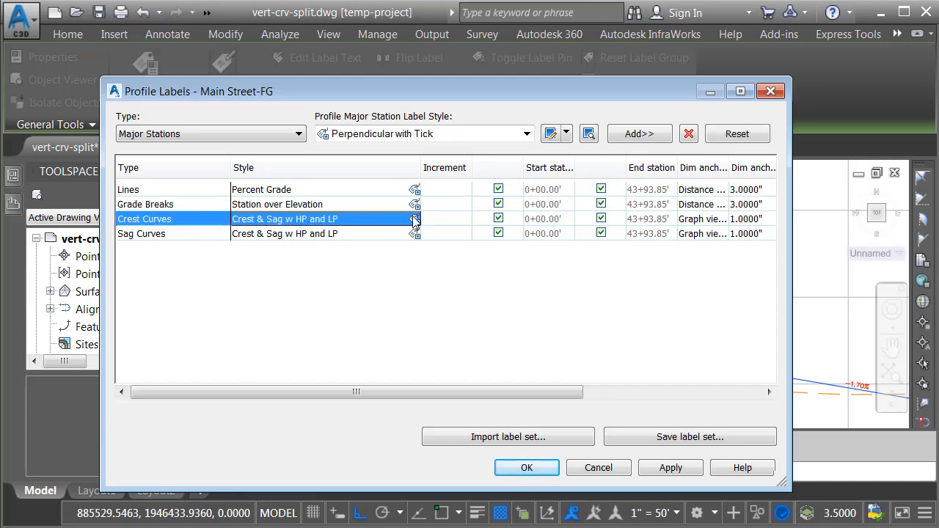
left_click(414, 219)
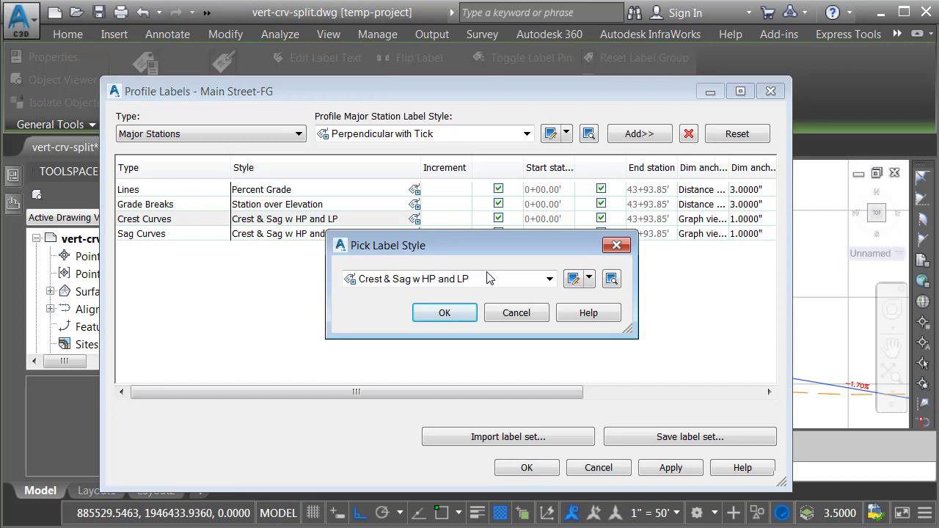
- Edit the Crest & Sag w HP and LP style and show its Curve Data component on the Layout tab
left_click(573, 280)
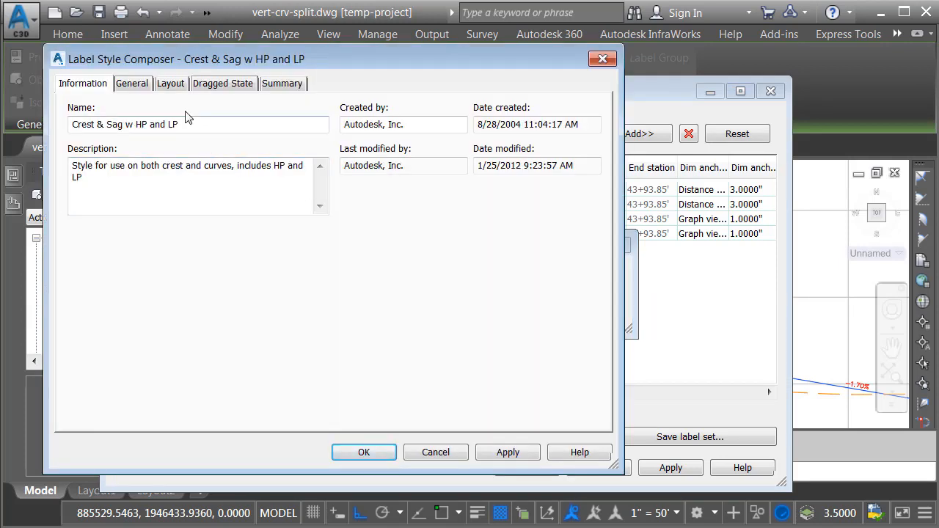
left_click(172, 85)
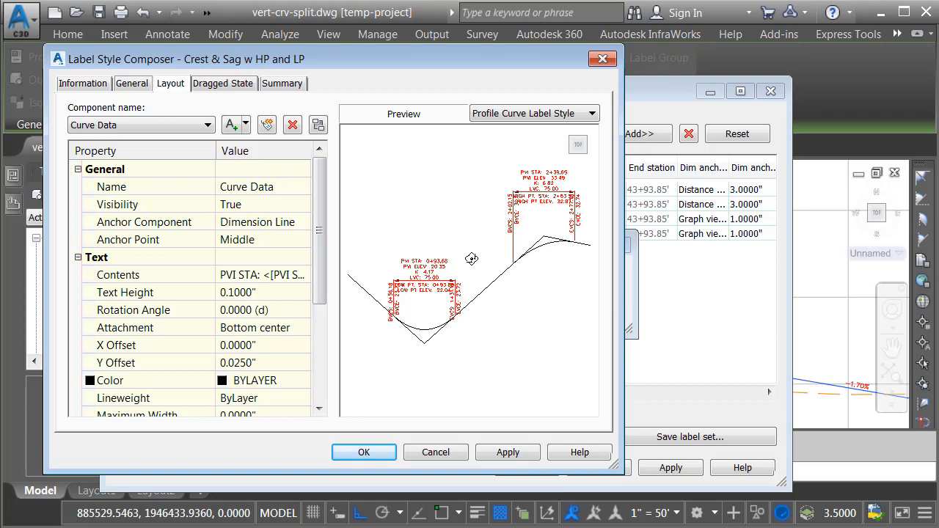
scroll(472, 258, "up", 2)
scroll(470, 261, "up", 2)
scroll(466, 265, "up", 2)
scroll(462, 269, "up", 2)
scroll(464, 270, "up", 1)
scroll(468, 275, "up", 2)
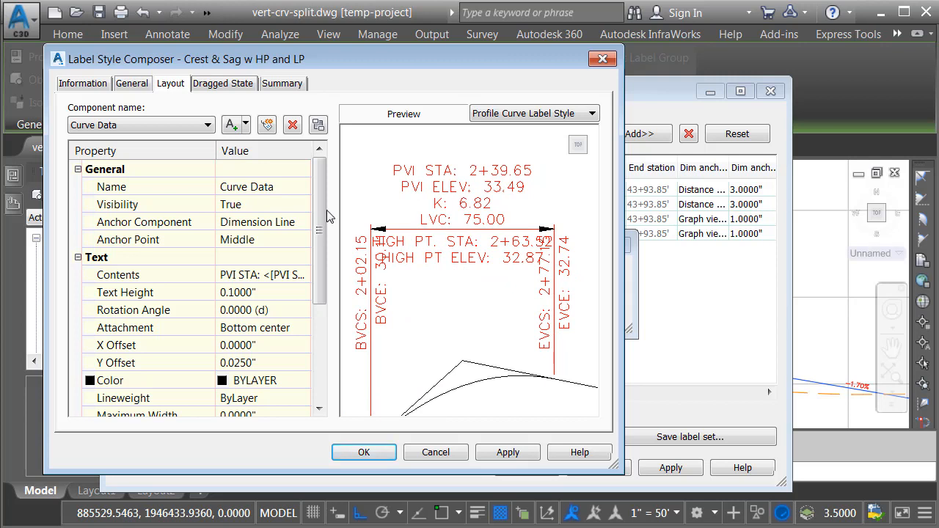
left_click(197, 130)
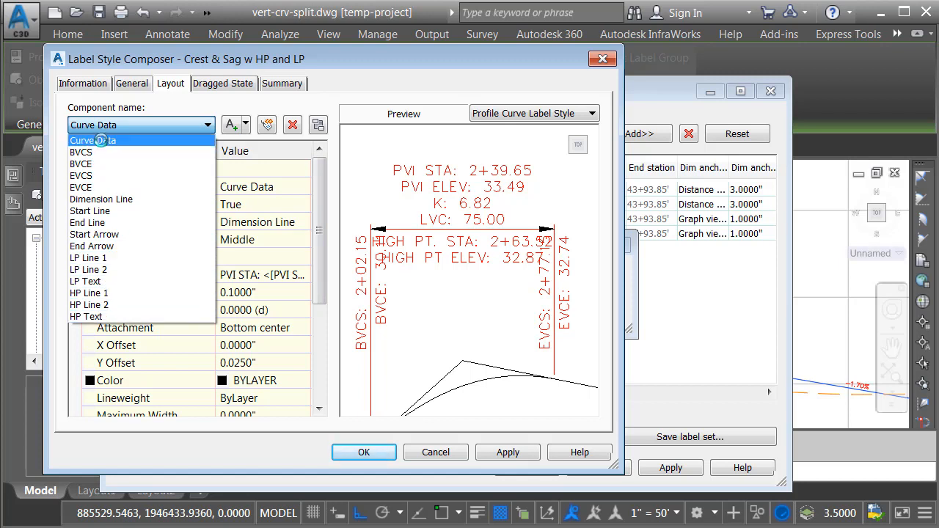
left_click(102, 140)
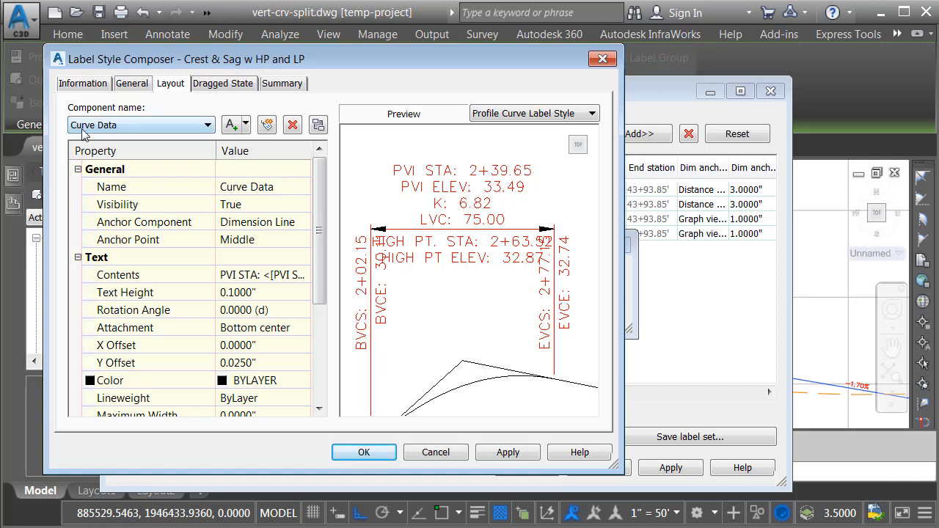
- Toggle Curve Data visibility to False and then back to True
left_click(245, 204)
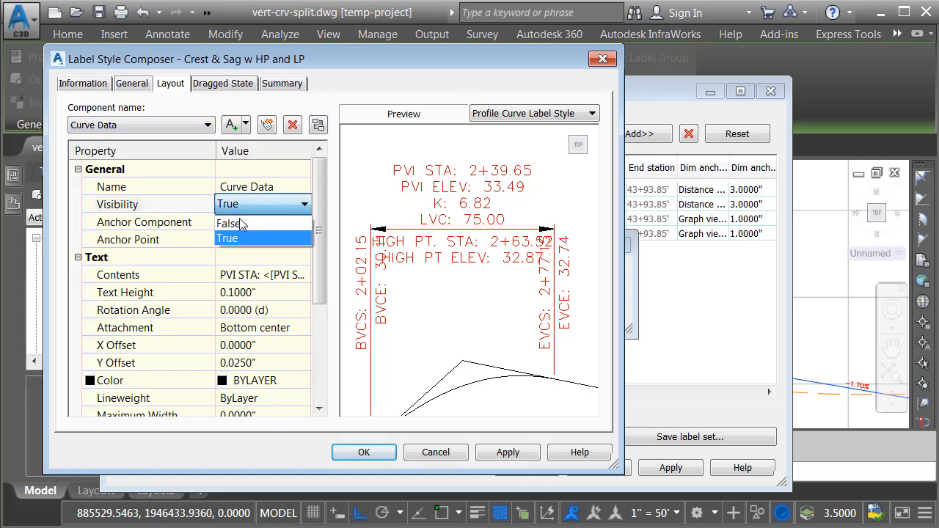
left_click(240, 224)
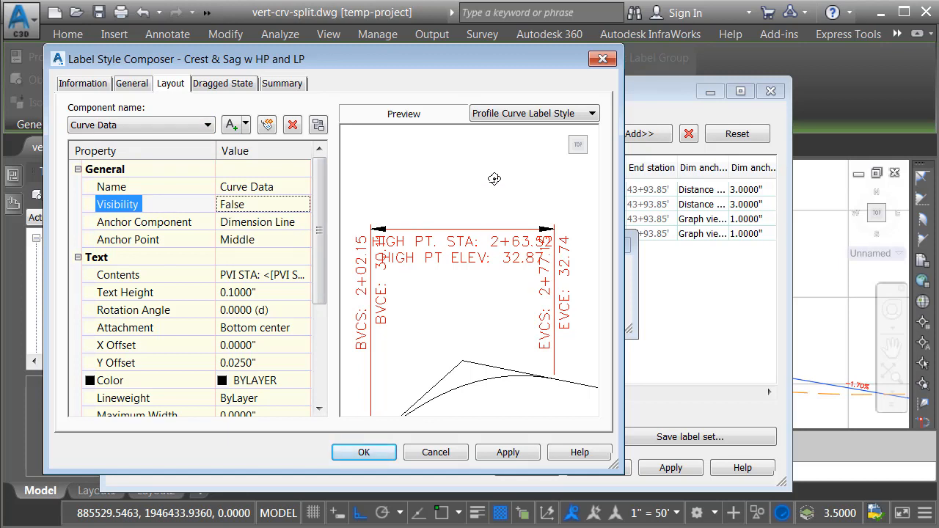
left_click(250, 207)
left_click(249, 233)
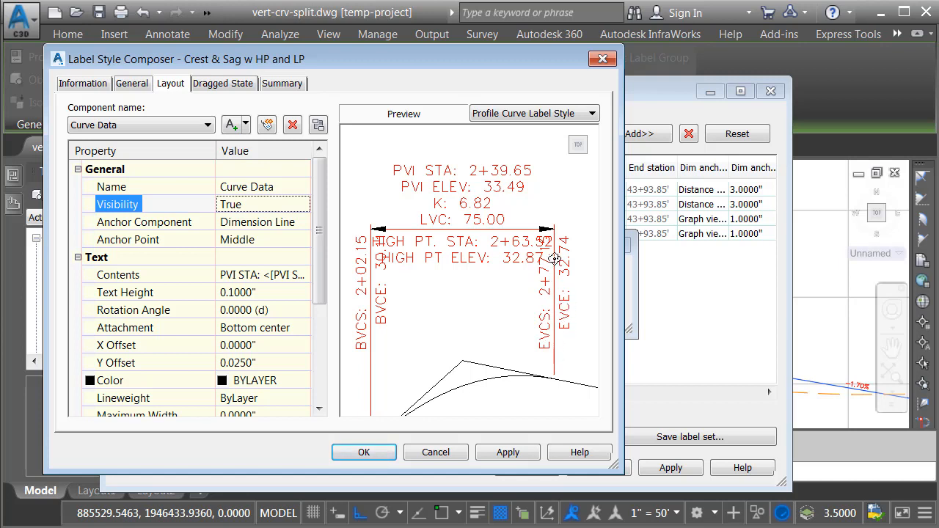
- Set Visibility to False for the End Arrow, EVCS and EVCE components
left_click(198, 129)
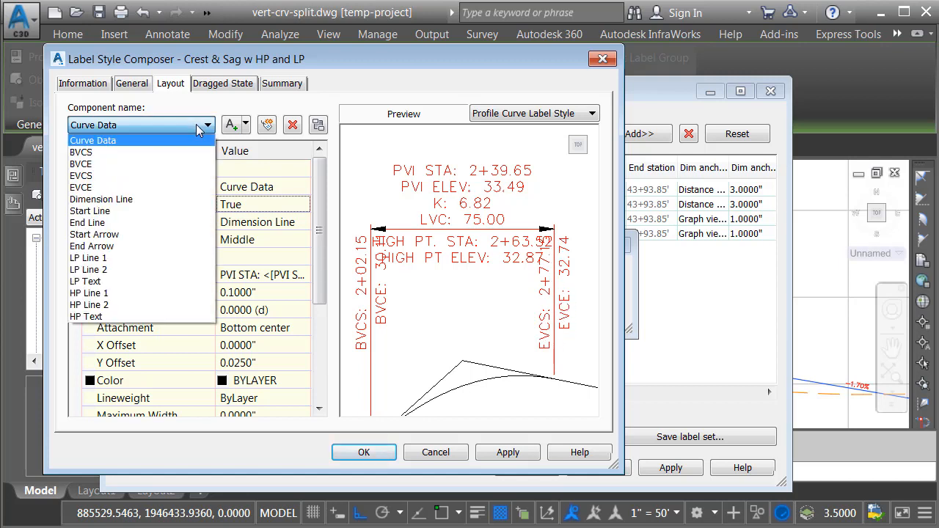
left_click(99, 248)
left_click(246, 205)
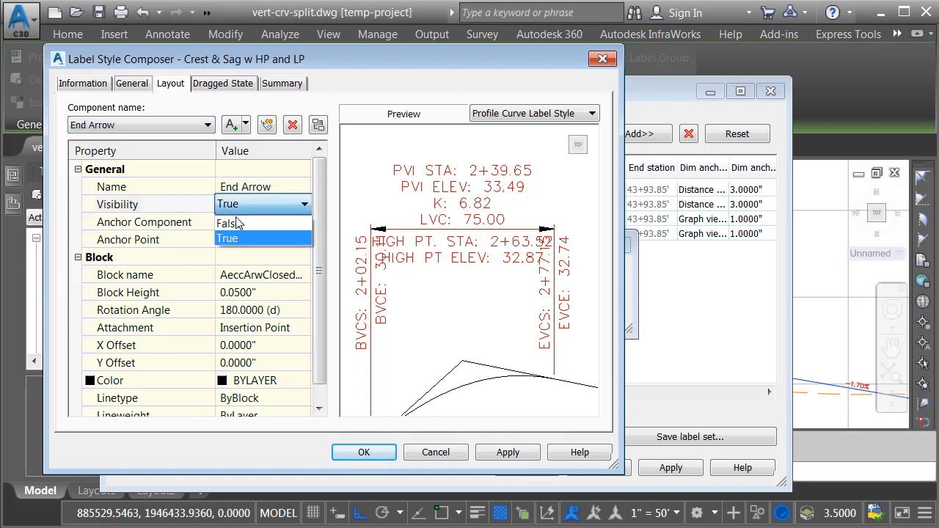
left_click(237, 220)
left_click(174, 127)
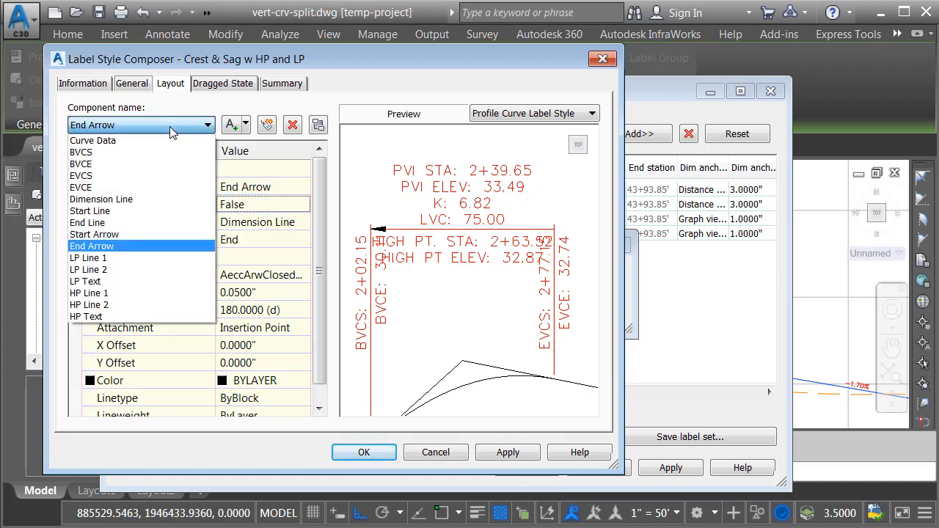
left_click(113, 176)
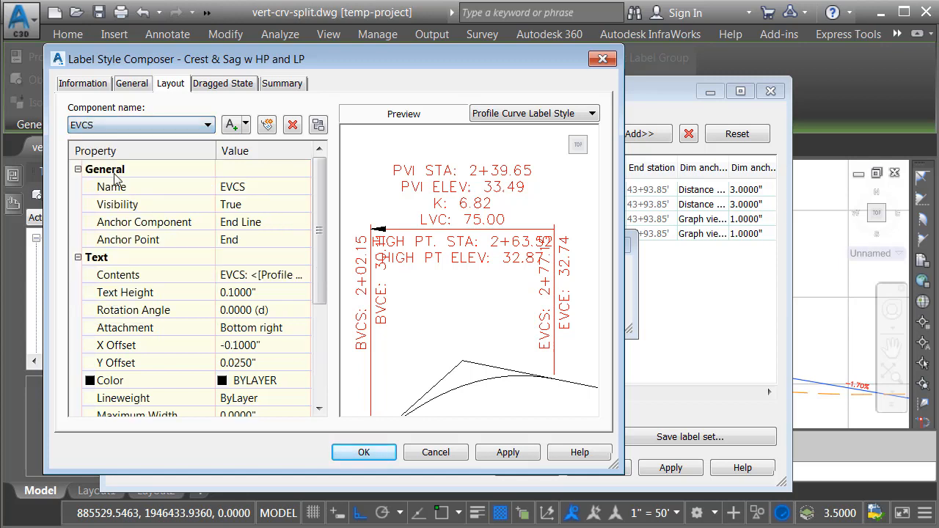
left_click(234, 208)
left_click(239, 226)
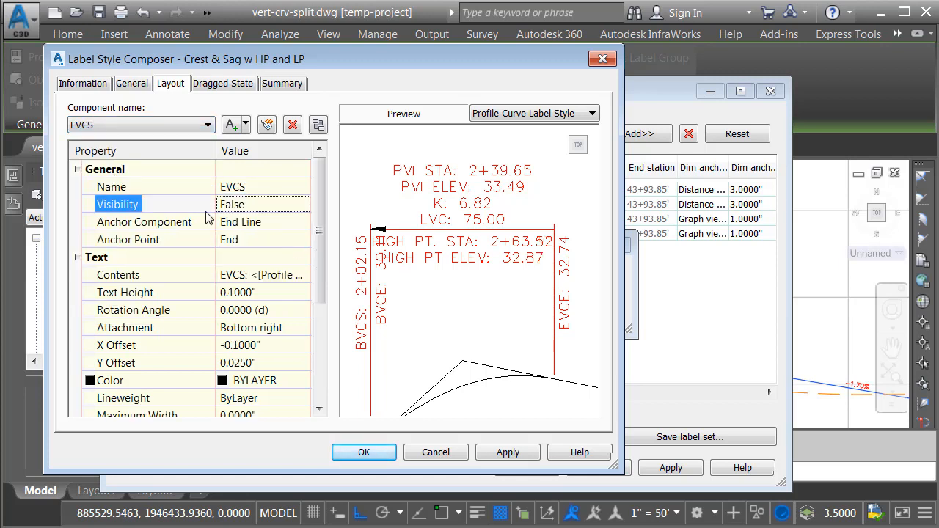
left_click(158, 127)
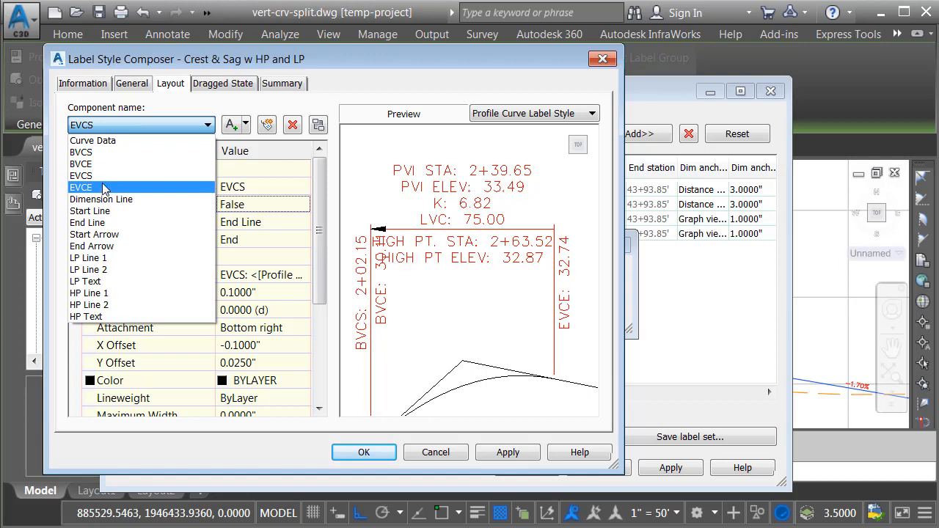
left_click(109, 187)
left_click(229, 206)
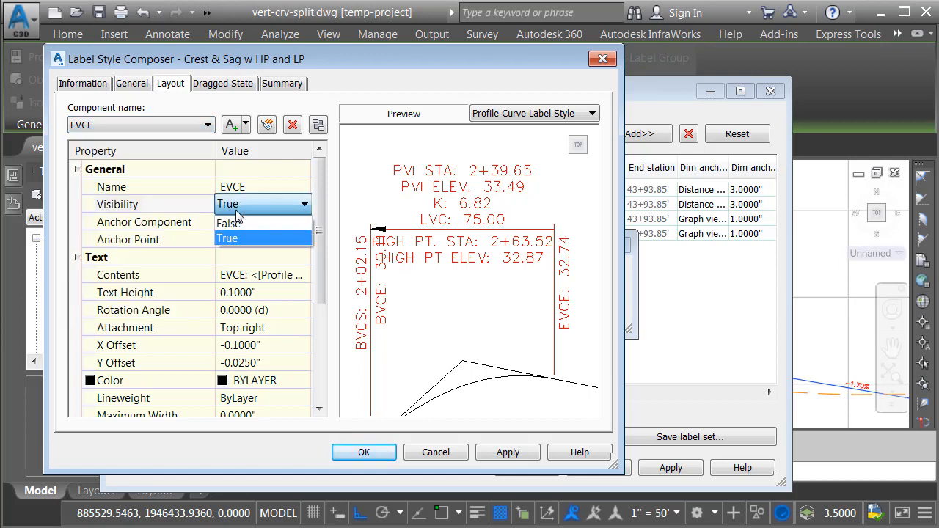
left_click(227, 220)
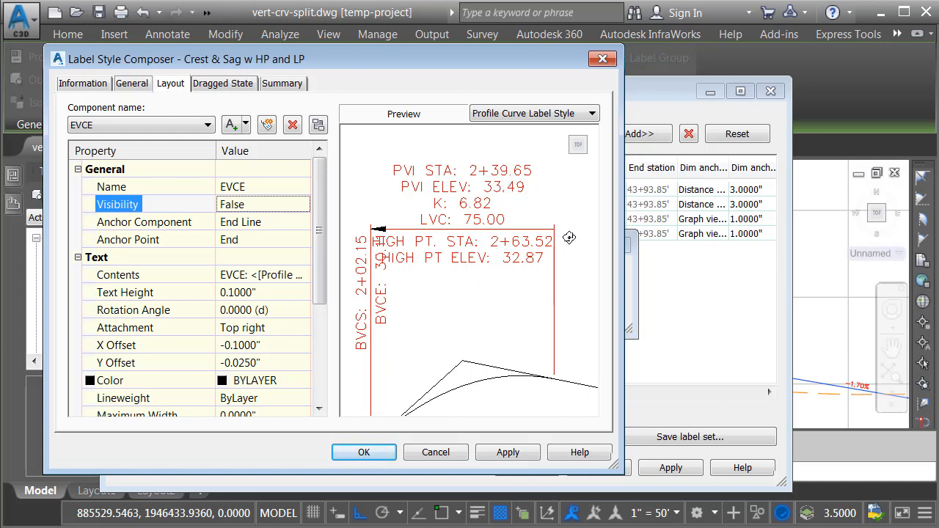
- Cancel the style edits, create a child of the crest style and select its 'Child' name suffix to rename it 'Start'
left_click(435, 453)
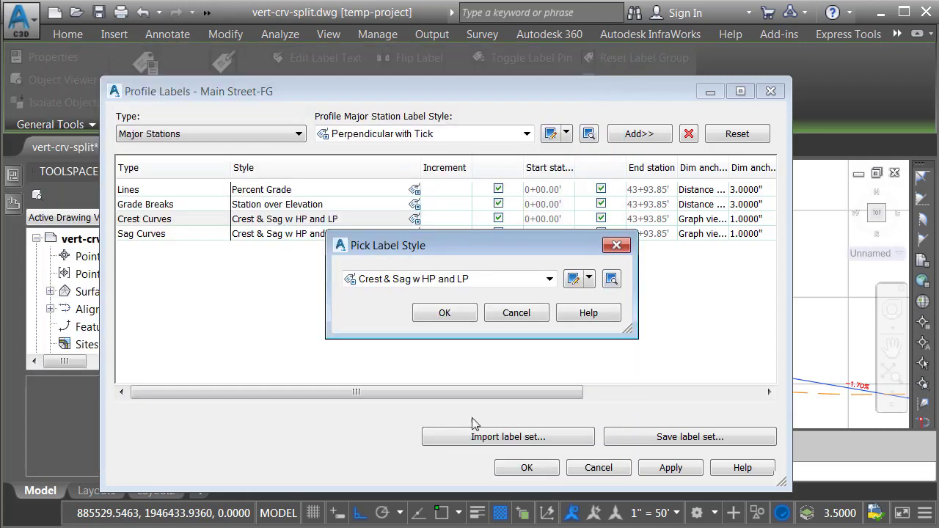
left_click(589, 279)
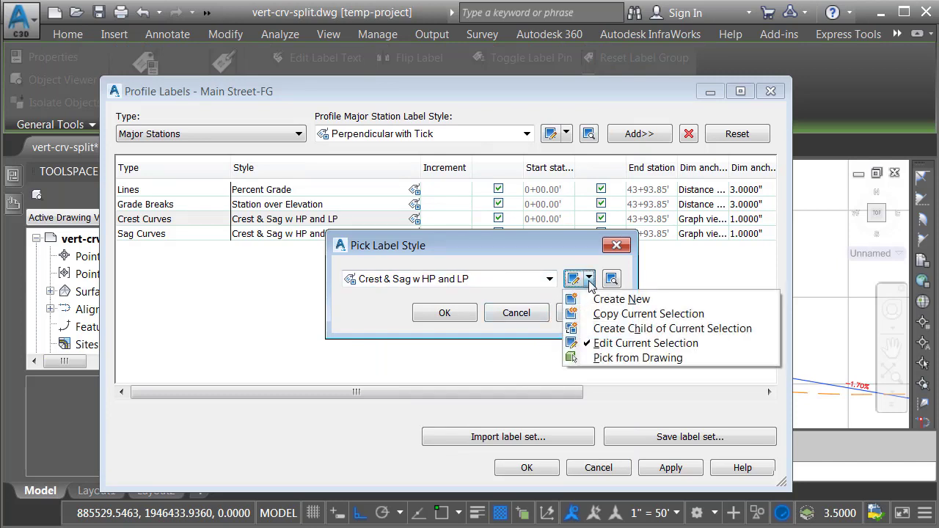
left_click(572, 330)
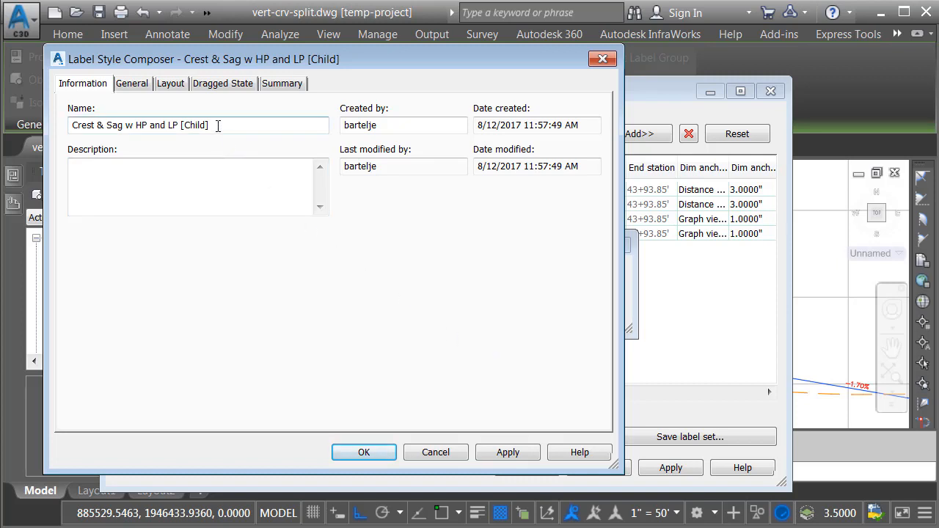
left_click_drag(209, 128, 182, 128)
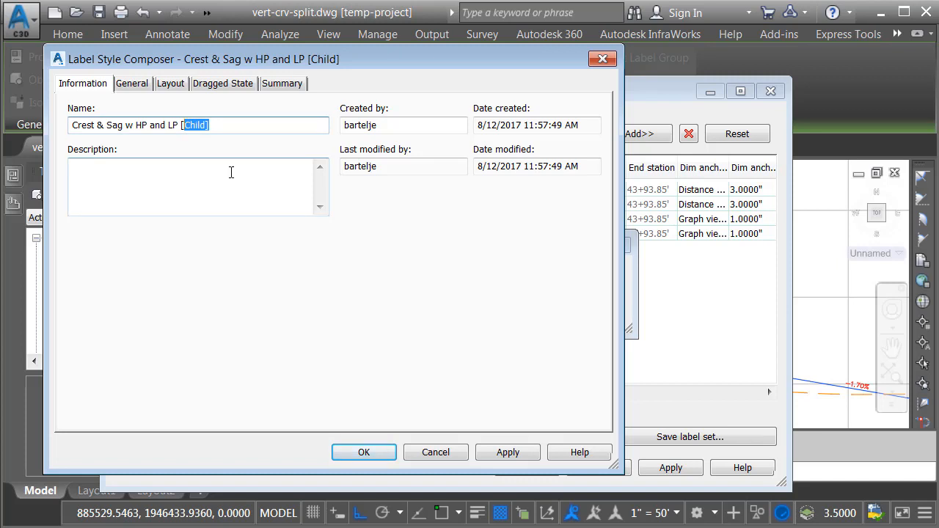
type("Start")
- In the [Start] style layout, hide the End Line and End Arrow components
left_click(175, 87)
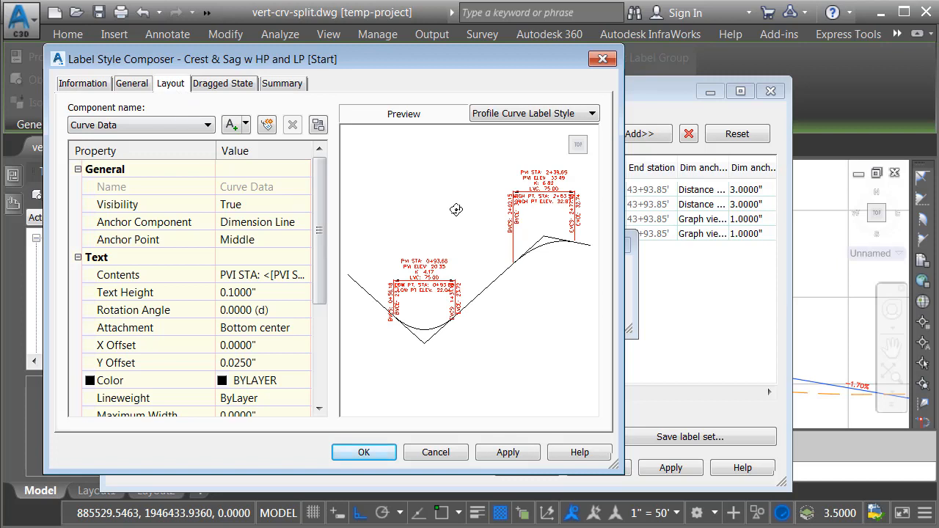
scroll(460, 232, "down", 2)
scroll(460, 231, "up", 2)
scroll(473, 242, "down", 1)
left_click(200, 125)
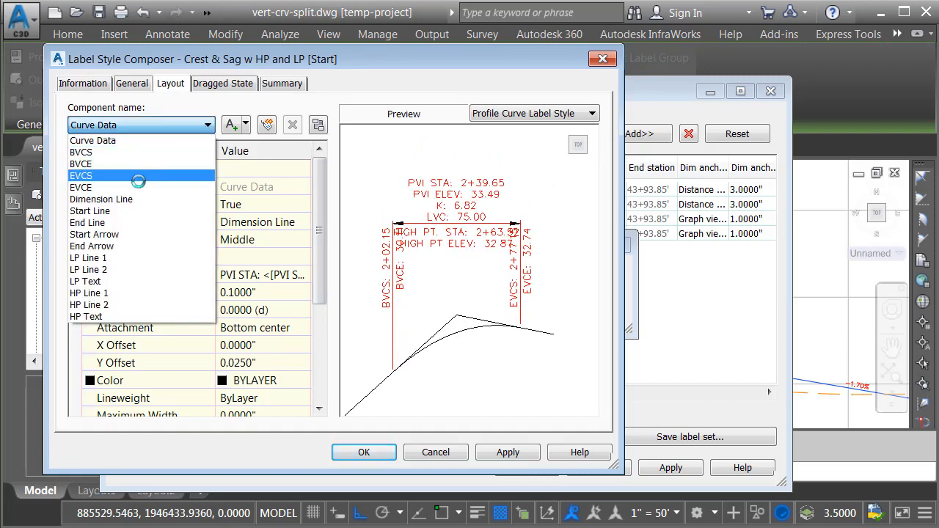
left_click(117, 221)
left_click(233, 205)
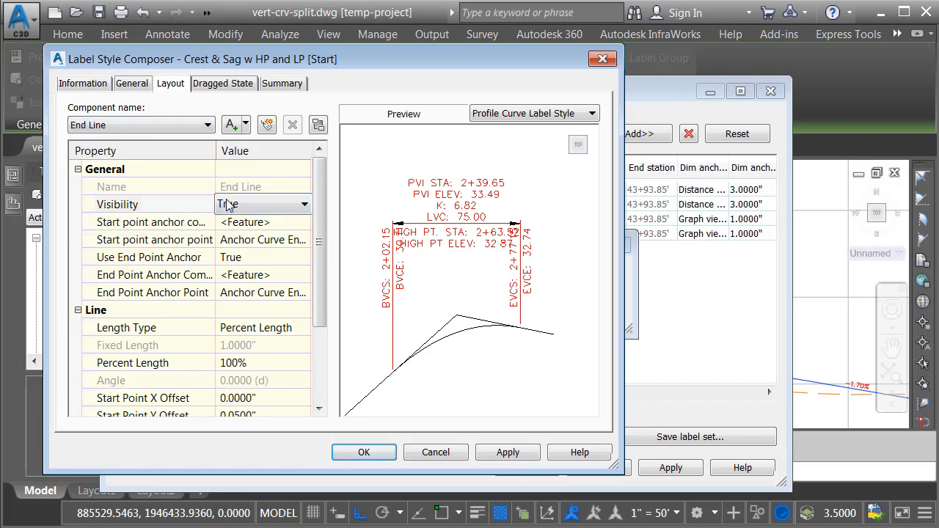
left_click(234, 221)
left_click(202, 125)
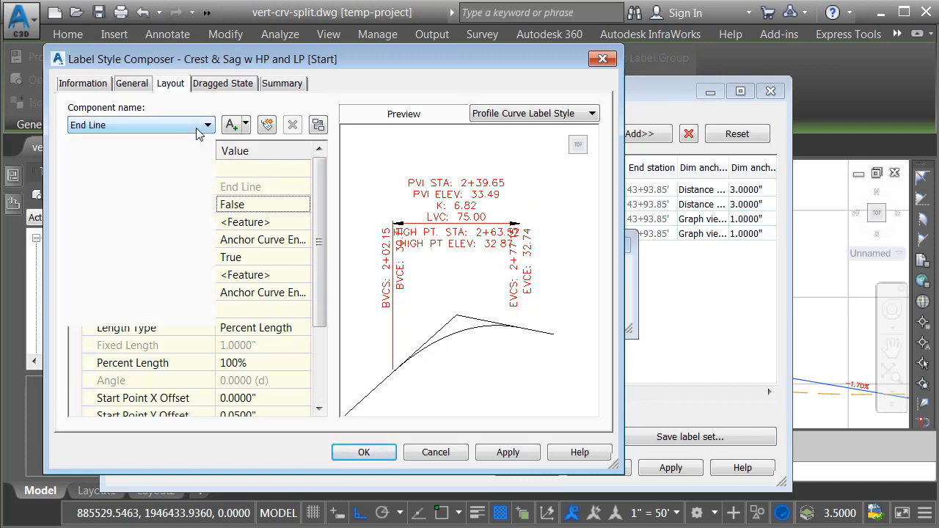
left_click(126, 245)
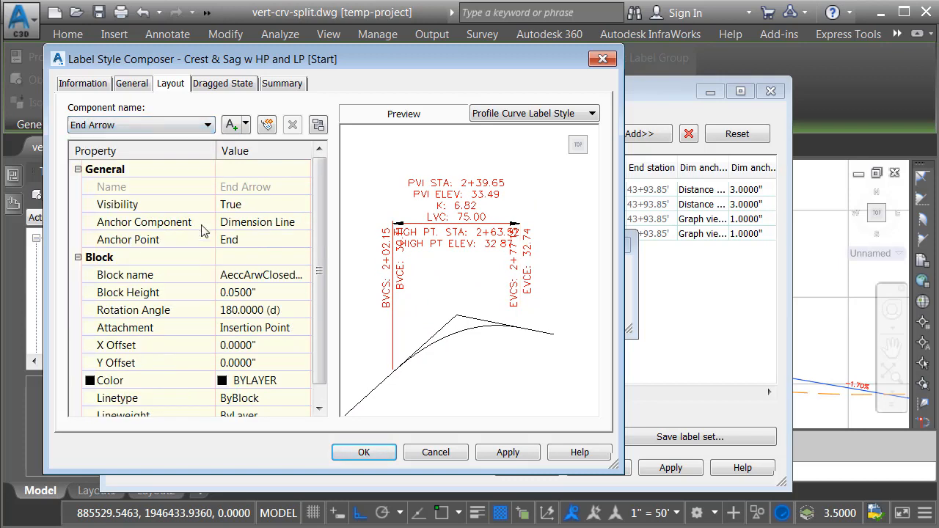
left_click(233, 205)
left_click(233, 221)
- Hide the EVCS and EVCE text components and save the [Start] style
left_click(184, 126)
left_click(131, 174)
left_click(232, 204)
left_click(234, 221)
left_click(166, 126)
left_click(147, 184)
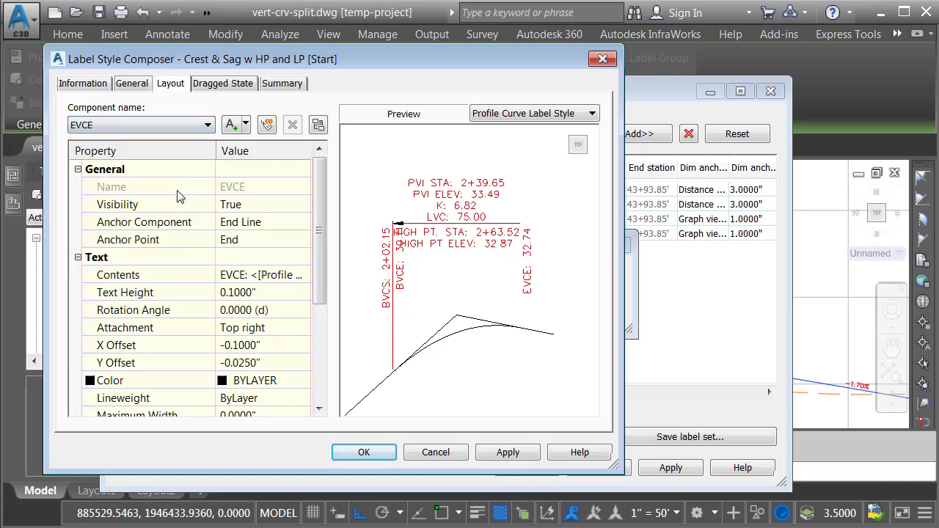
left_click(233, 205)
left_click(232, 205)
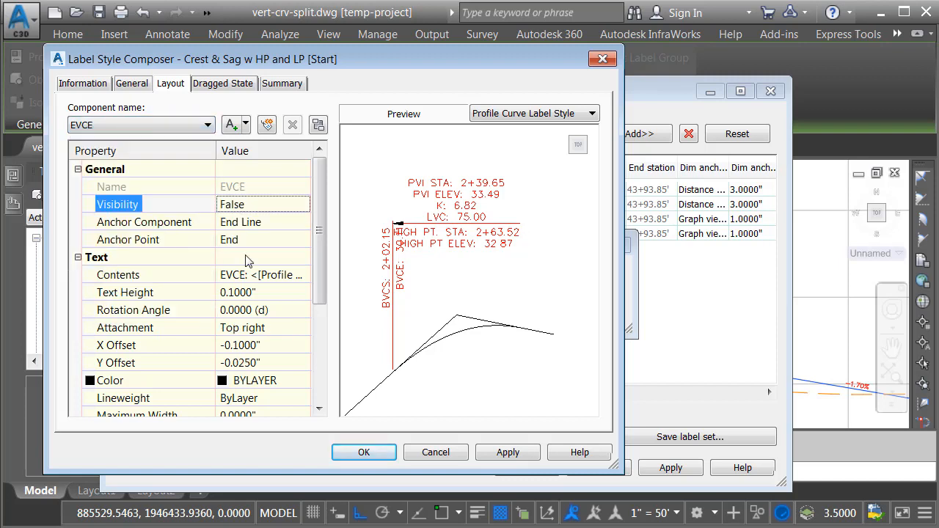
left_click(364, 452)
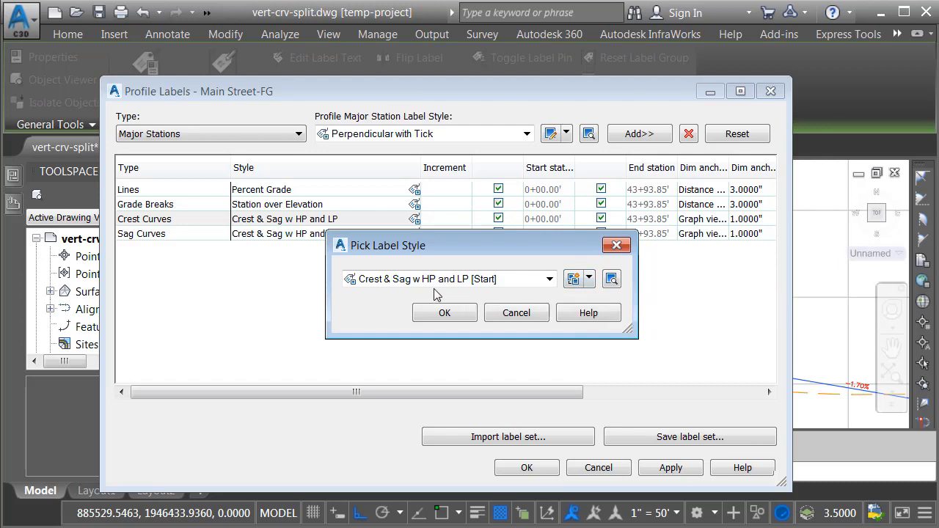
- Create a second child of the parent crest style and select its 'Child' suffix to rename it 'End'
left_click(550, 280)
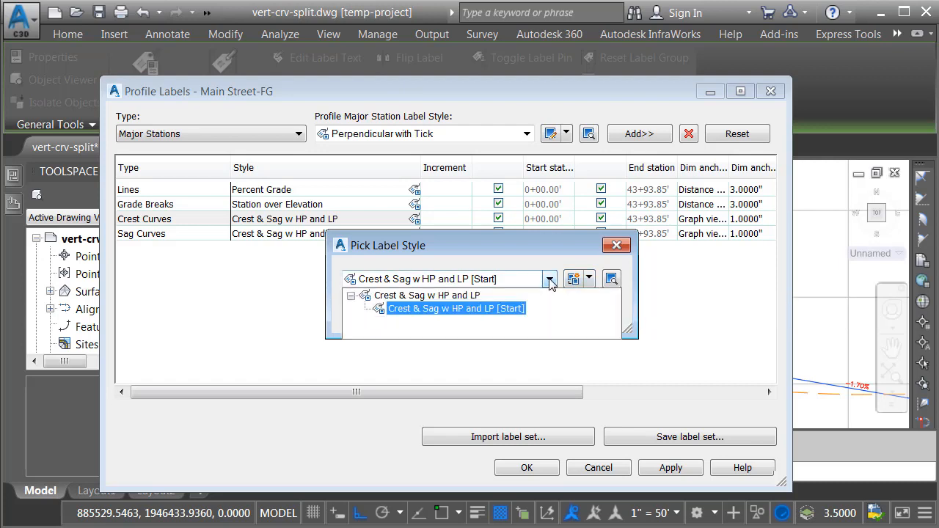
left_click(467, 297)
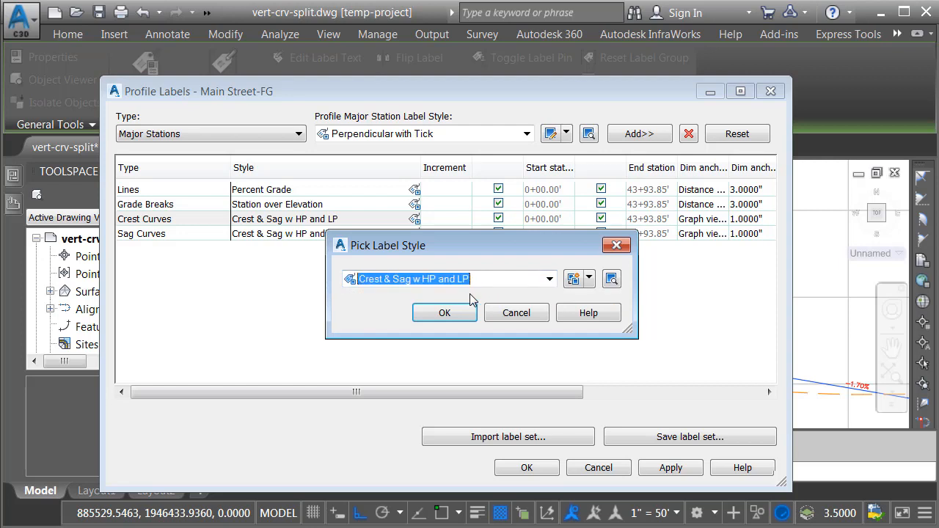
left_click(573, 281)
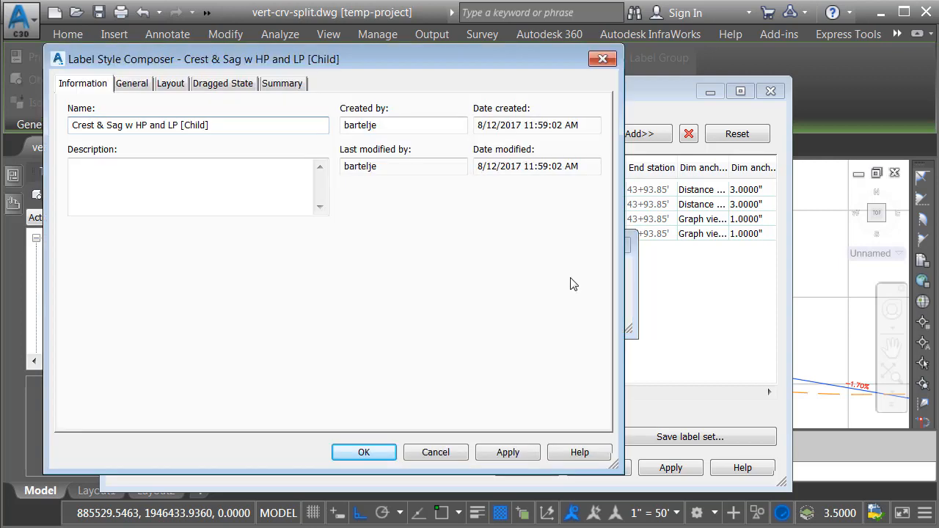
left_click_drag(210, 125, 183, 126)
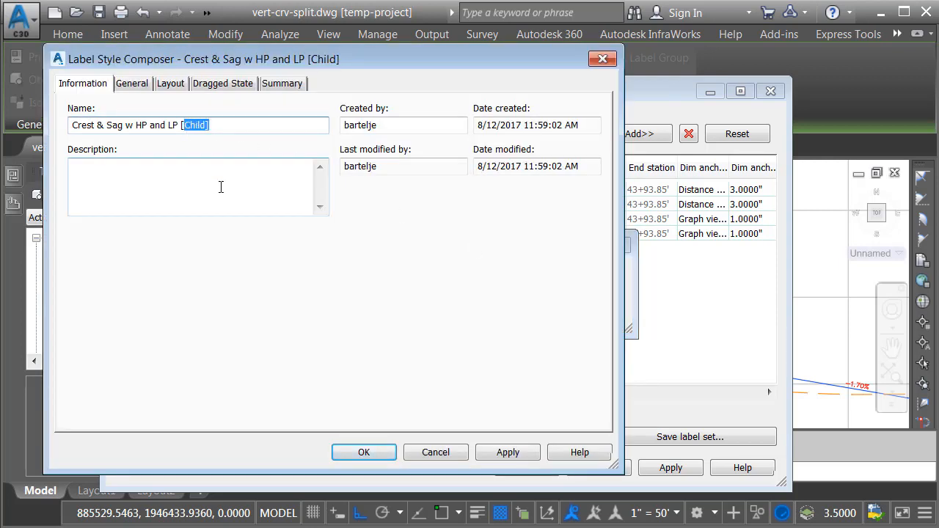
type("End")
type("]")
- In the [End] style layout, set Start Arrow and Start Line visibility to False
left_click(170, 82)
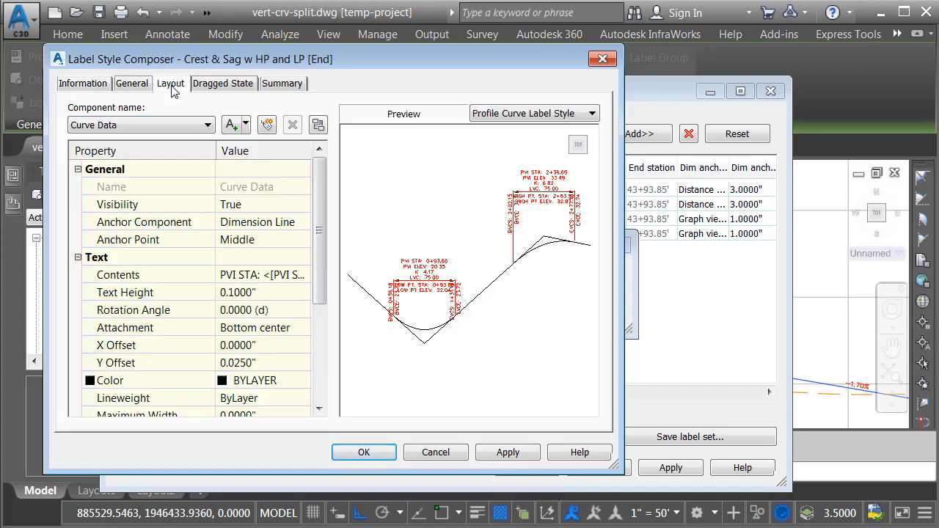
scroll(496, 231, "down", 2)
scroll(505, 242, "up", 3)
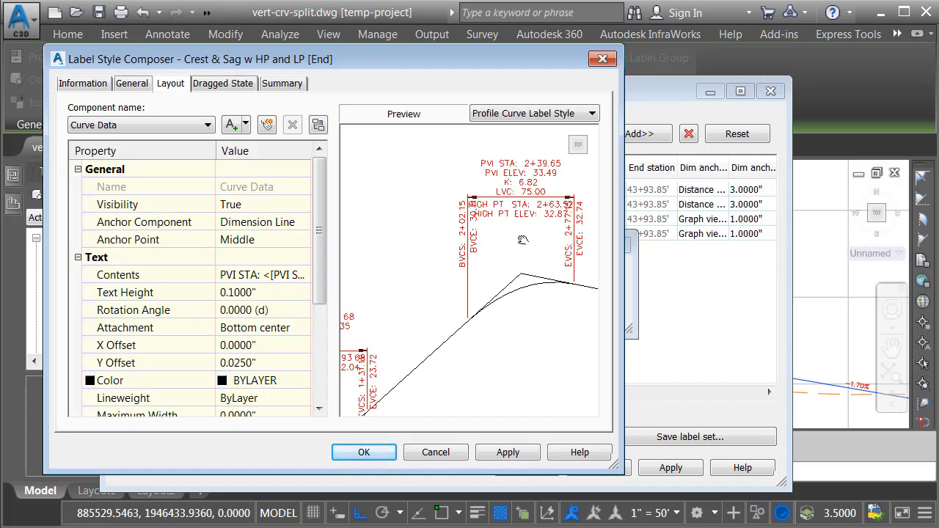
left_click(205, 128)
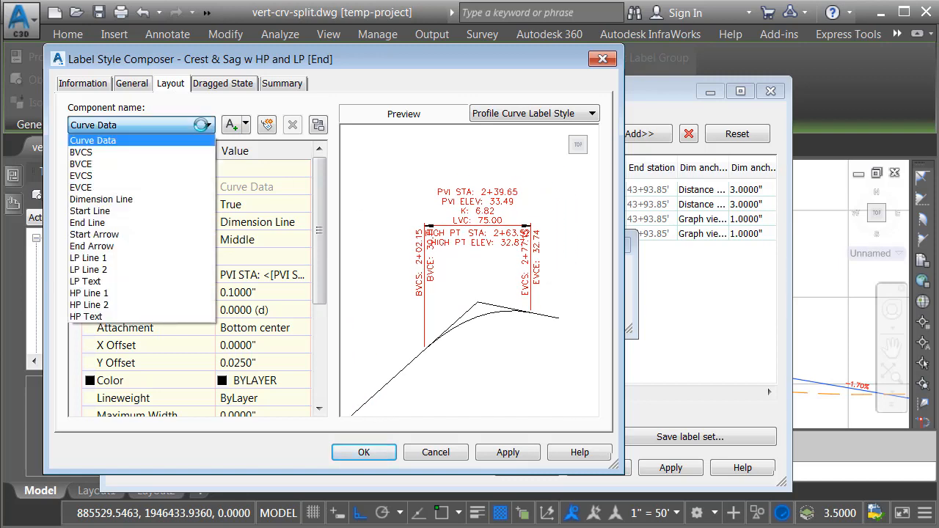
left_click(117, 234)
left_click(229, 206)
left_click(207, 125)
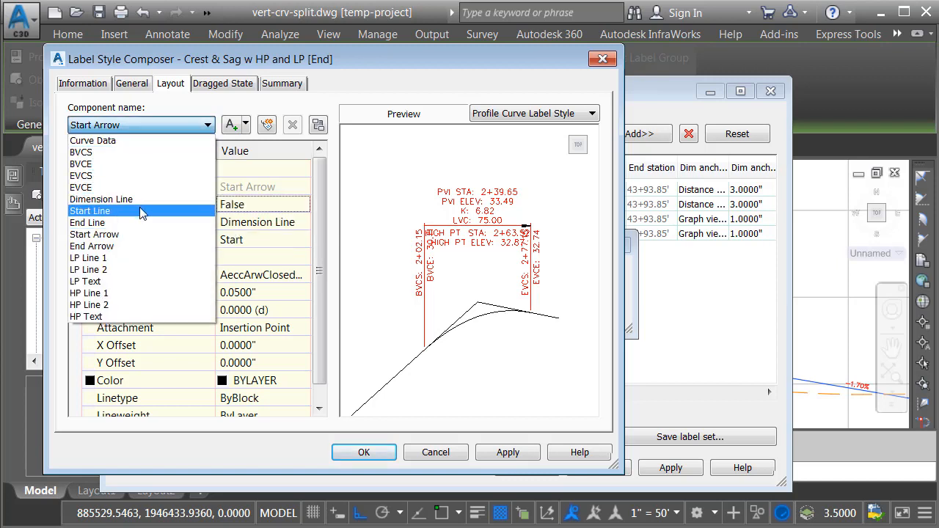
left_click(95, 211)
left_click(230, 204)
left_click(232, 223)
- Hide the BVCS and BVCE text components too, then save the [End] style
left_click(167, 126)
left_click(155, 152)
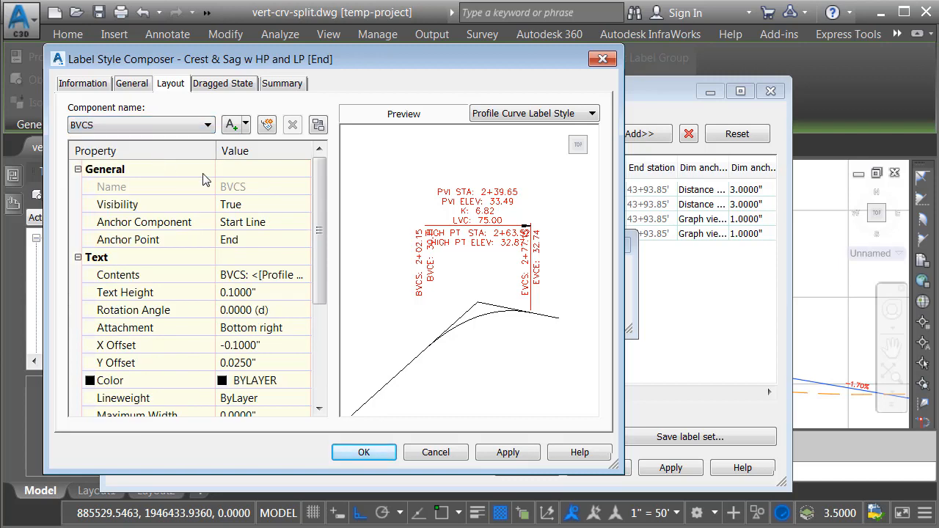
left_click(236, 205)
left_click(238, 219)
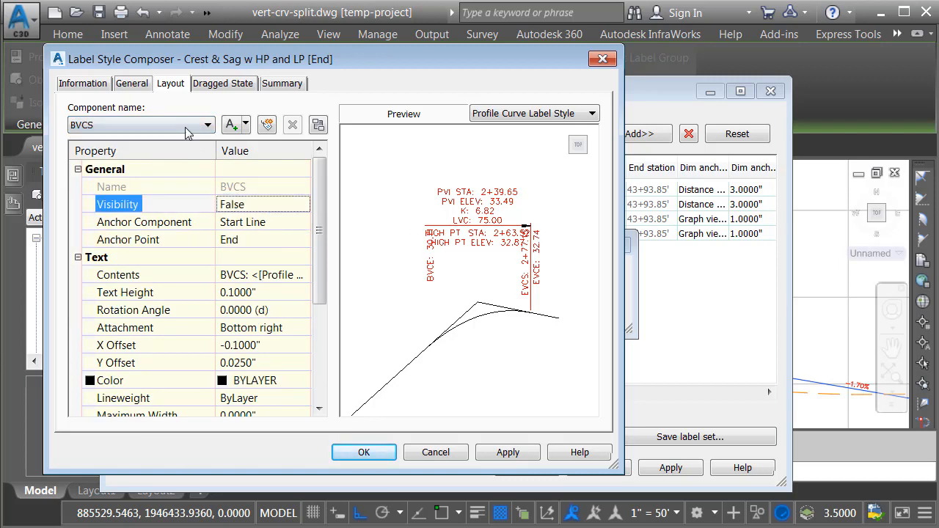
left_click(189, 126)
left_click(174, 163)
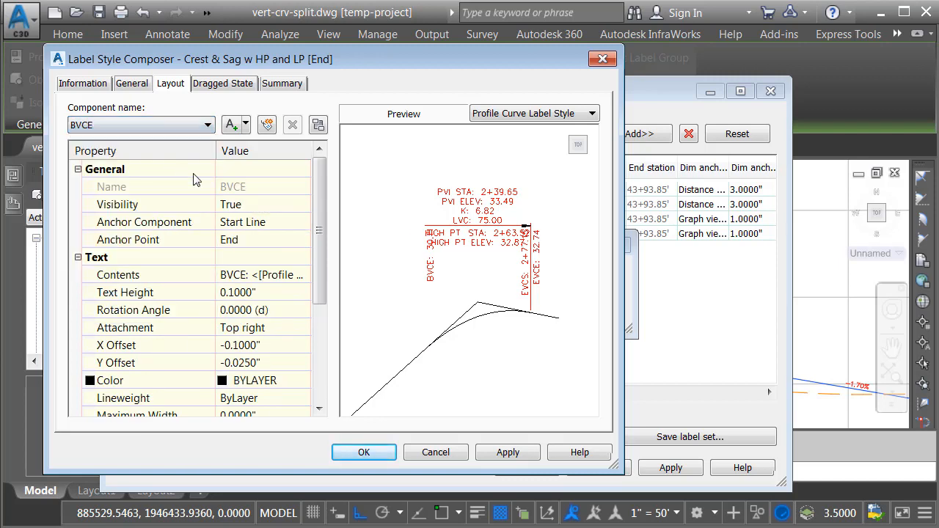
left_click(237, 204)
left_click(238, 221)
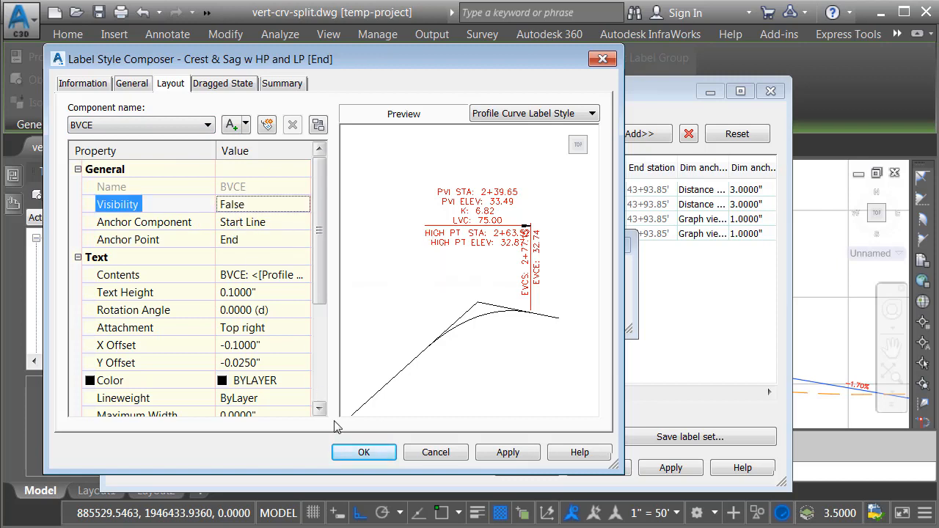
left_click(359, 452)
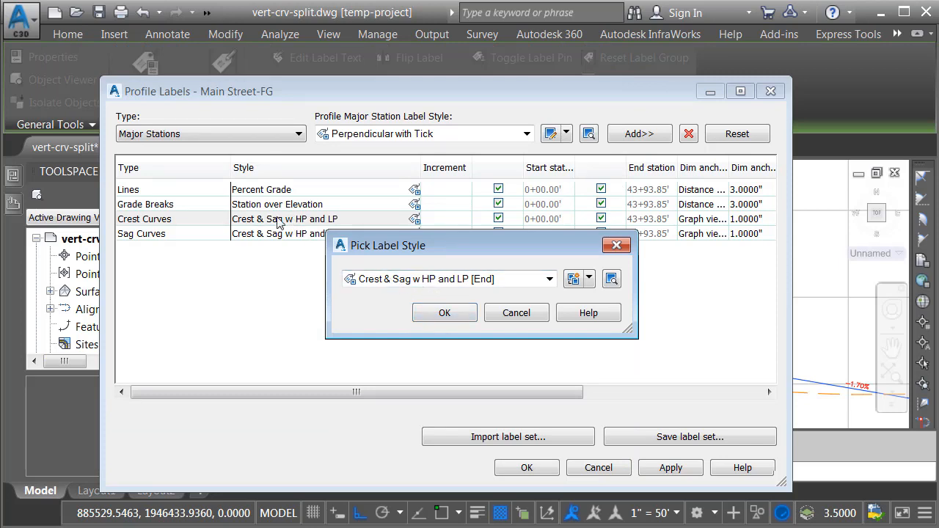
- Keep the parent Crest & Sag w HP and LP style chosen and close the profile label settings
left_click(549, 279)
left_click(422, 293)
left_click(442, 314)
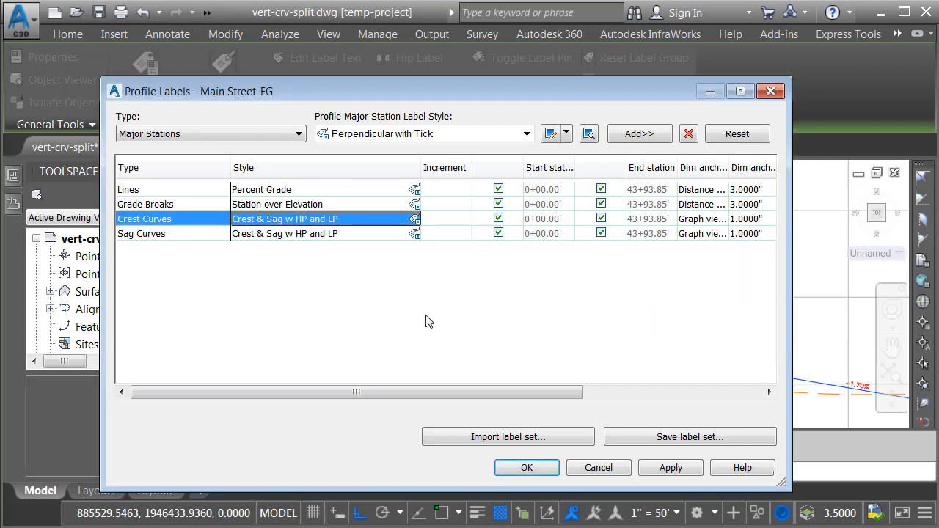
left_click(507, 469)
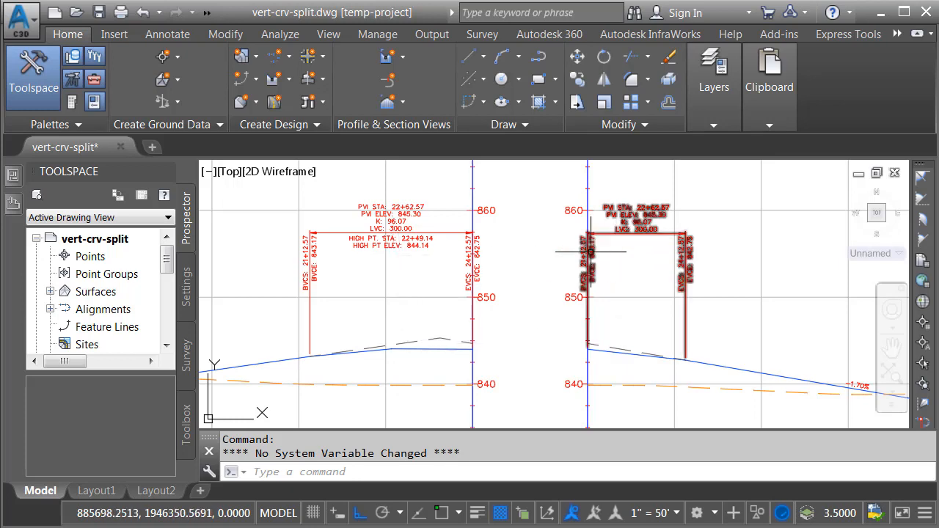
scroll(442, 307, "down", 5)
- Select the crest curve label in the first profile view and show its properties
middle_click_drag(442, 306, 698, 315)
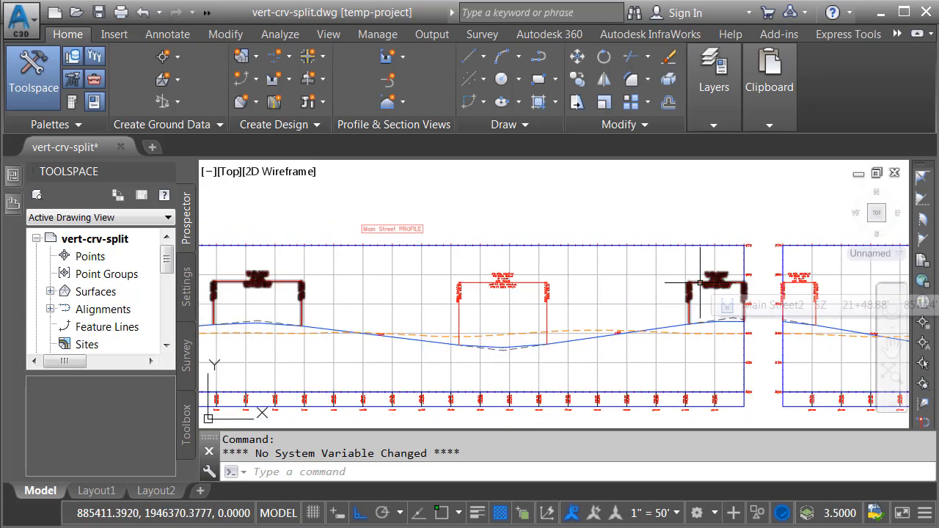
left_click(700, 286)
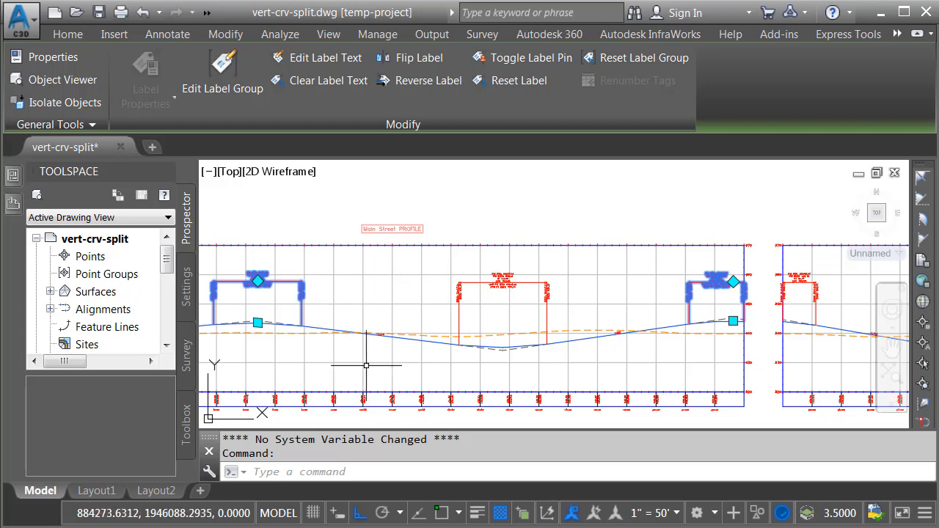
key("Escape")
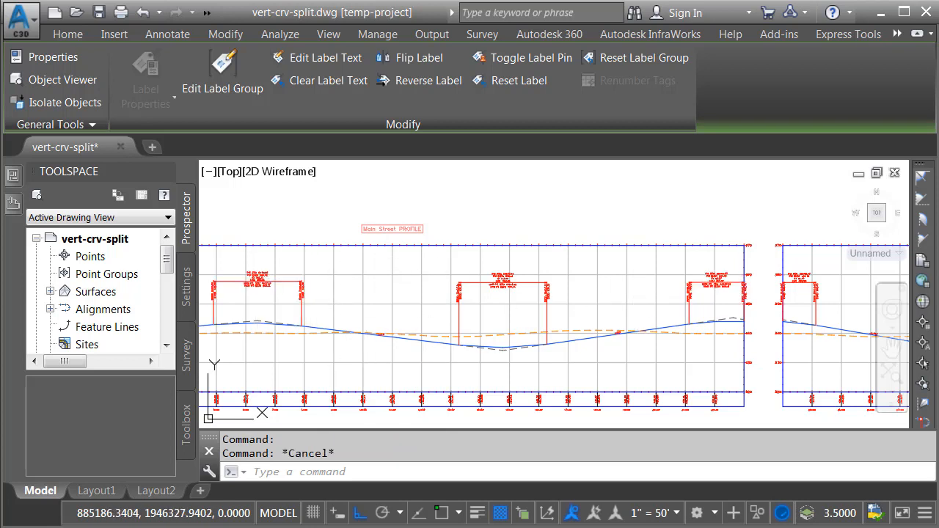
key("Escape")
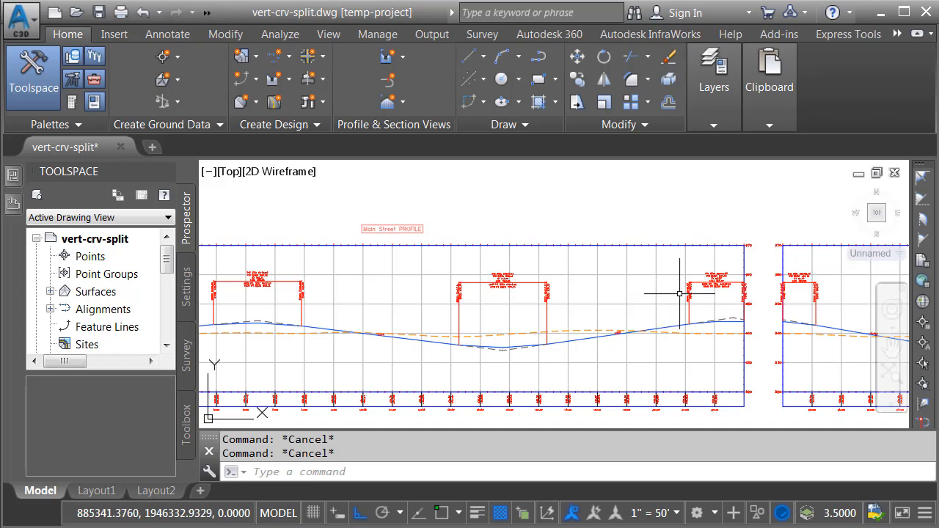
left_click(699, 282)
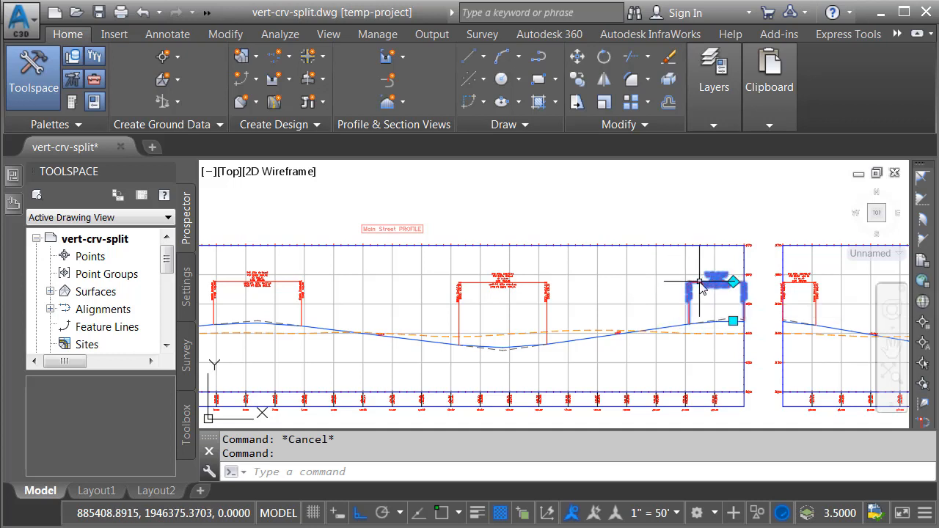
scroll(700, 289, "up", 3)
scroll(719, 293, "up", 3)
middle_click_drag(723, 310, 593, 305)
left_click(13, 179)
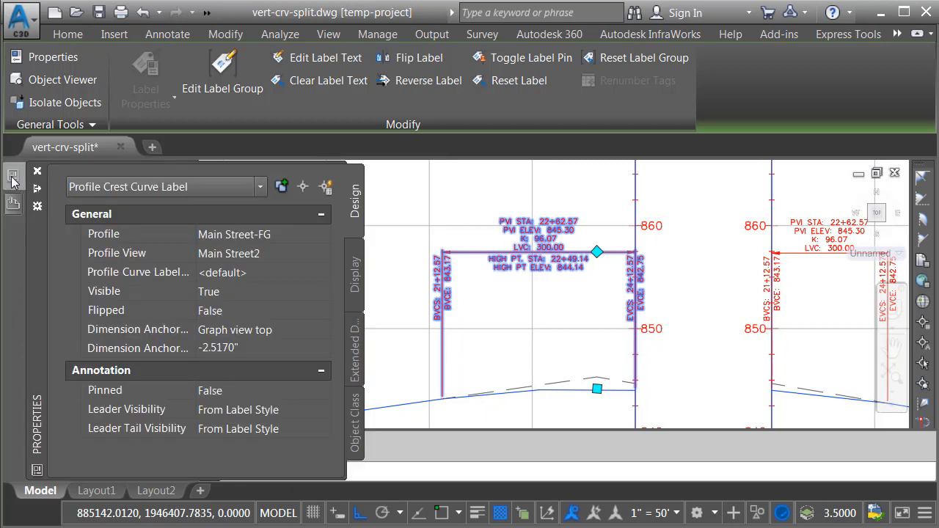
- Set its Profile Curve Label Style to Crest & Sag w HP and LP [Start]
left_click(258, 276)
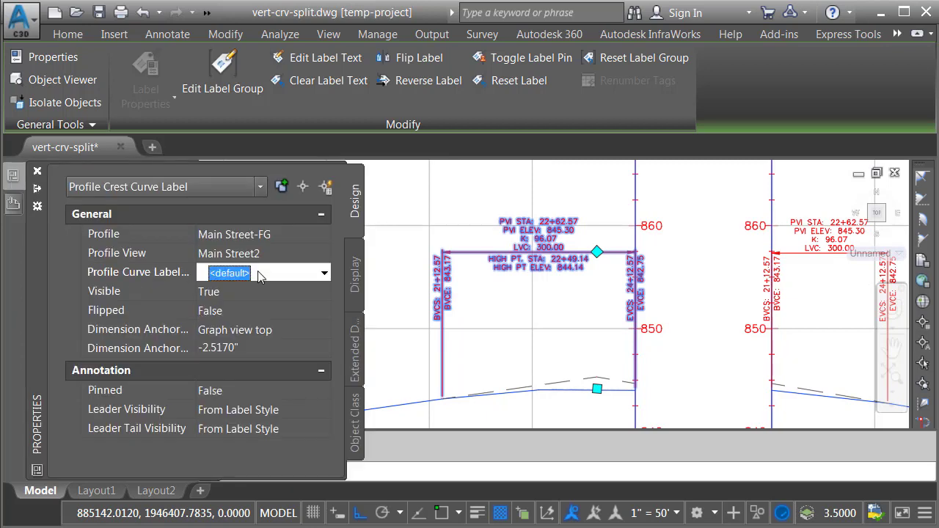
left_click(320, 274)
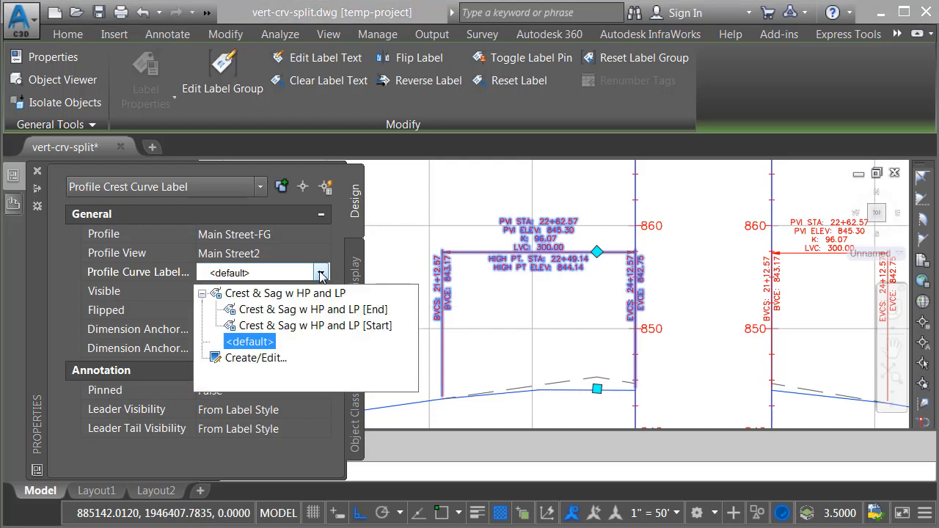
left_click(305, 327)
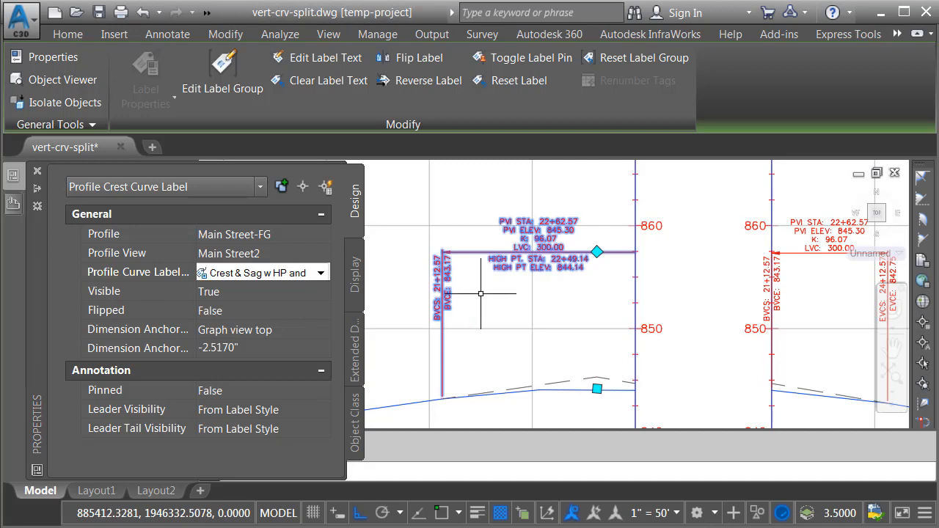
key("Escape")
key("Escape")
middle_click_drag(588, 304, 413, 305)
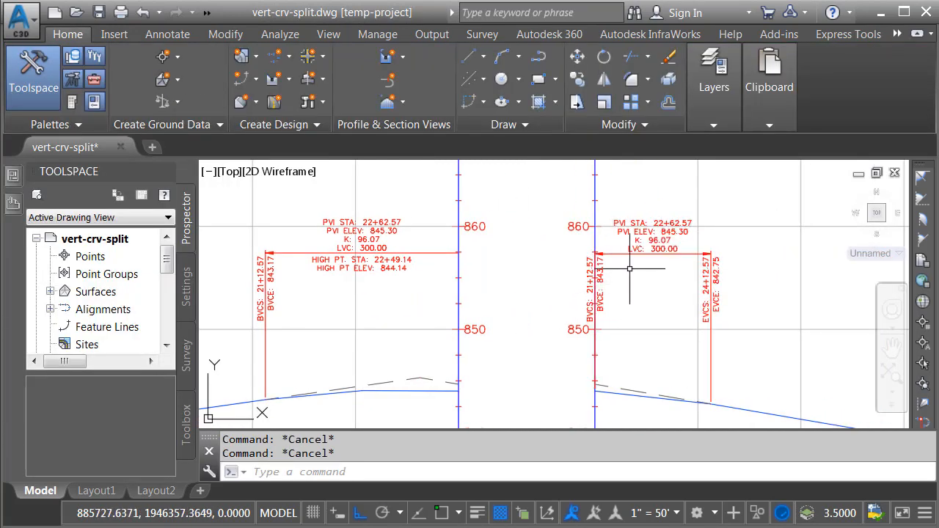
- Set the second view's crest label style to Crest & Sag w HP and LP [End] via Properties
left_click(636, 240)
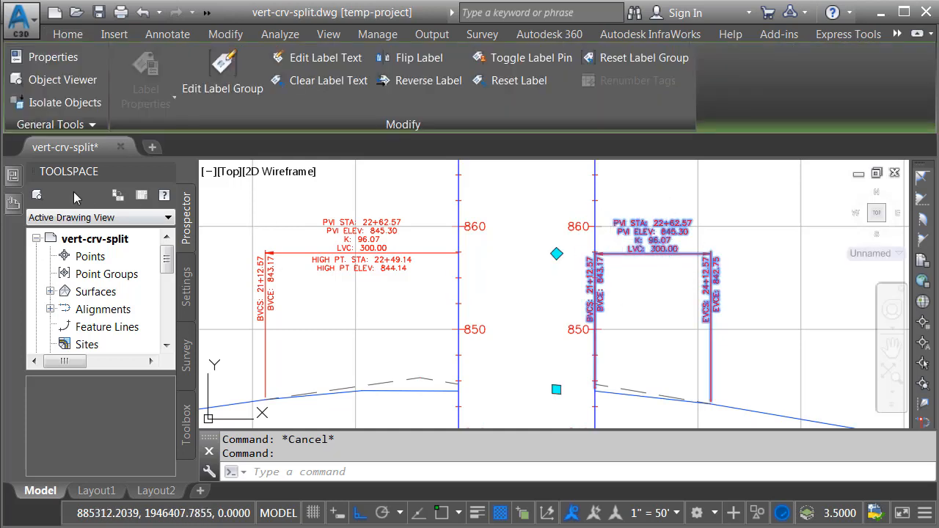
mouse_move(13, 203)
left_click(233, 272)
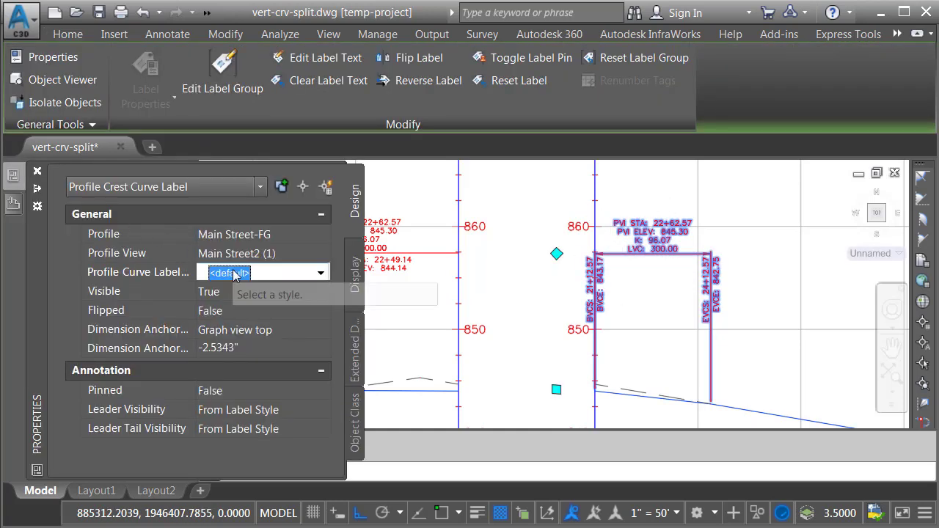
left_click(321, 273)
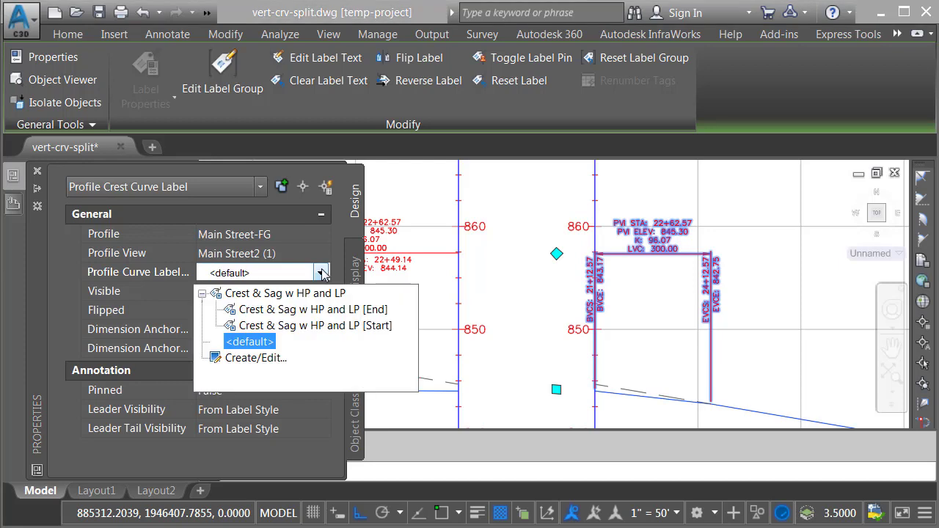
left_click(313, 309)
key("Escape")
key("Escape")
scroll(499, 303, "down", 2)
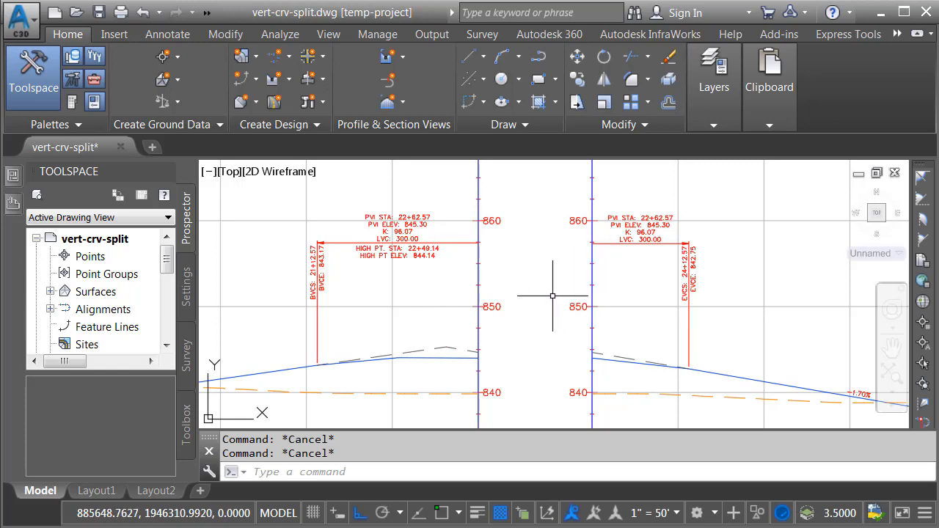
scroll(527, 313, "down", 1)
scroll(525, 312, "down", 2)
scroll(524, 313, "down", 2)
- In the Toolspace Settings tree, expand Profile > Label Styles > Curve
middle_click_drag(544, 327, 585, 305)
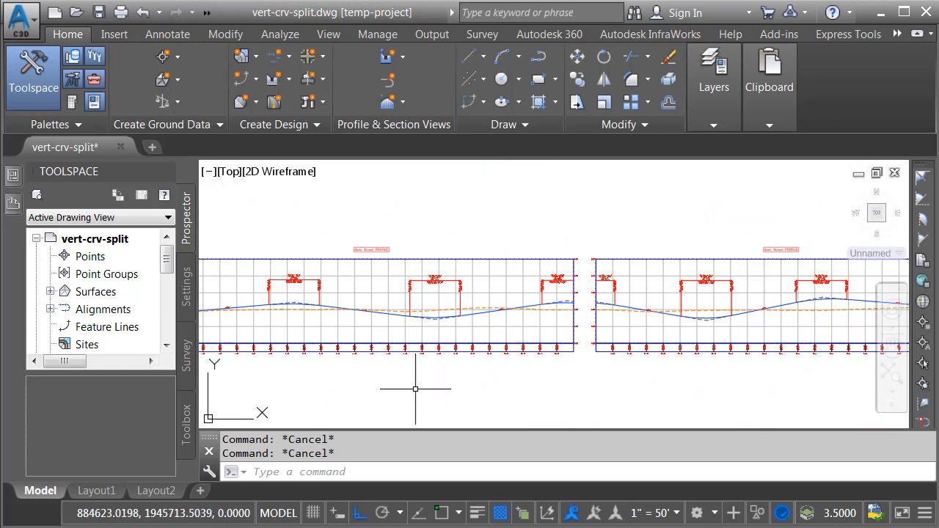
left_click(187, 297)
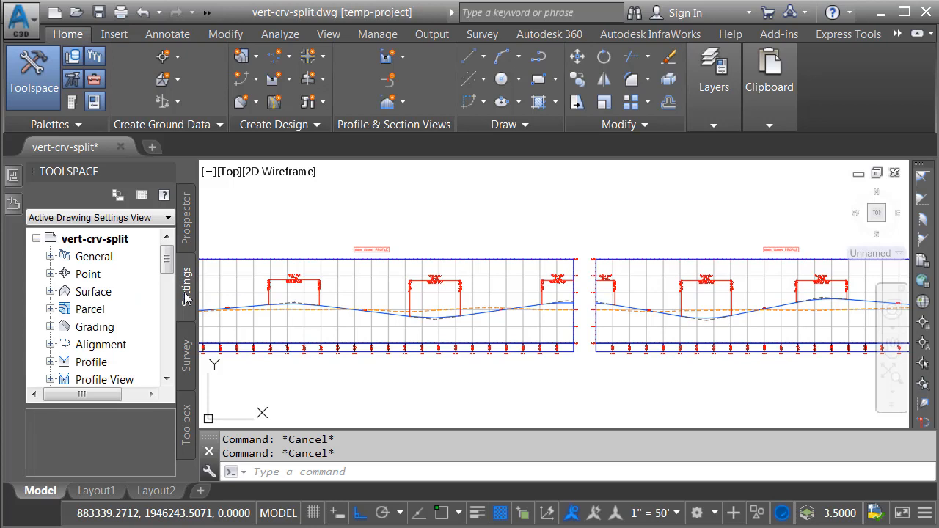
left_click_drag(198, 342, 272, 342)
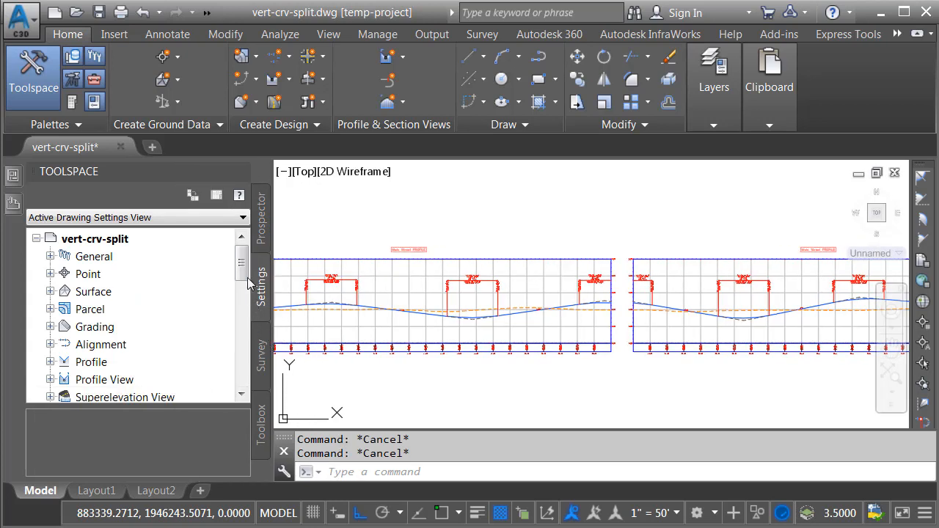
left_click_drag(245, 273, 245, 283)
left_click(50, 344)
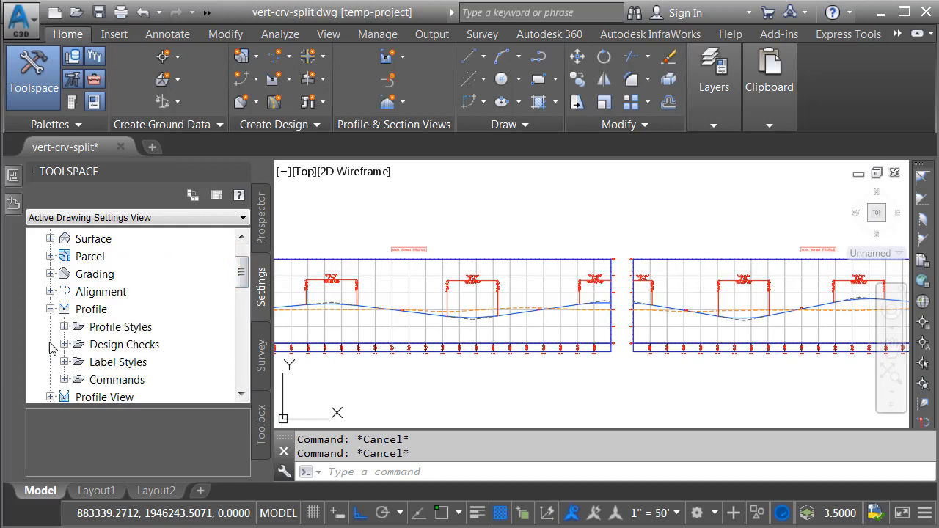
left_click(64, 362)
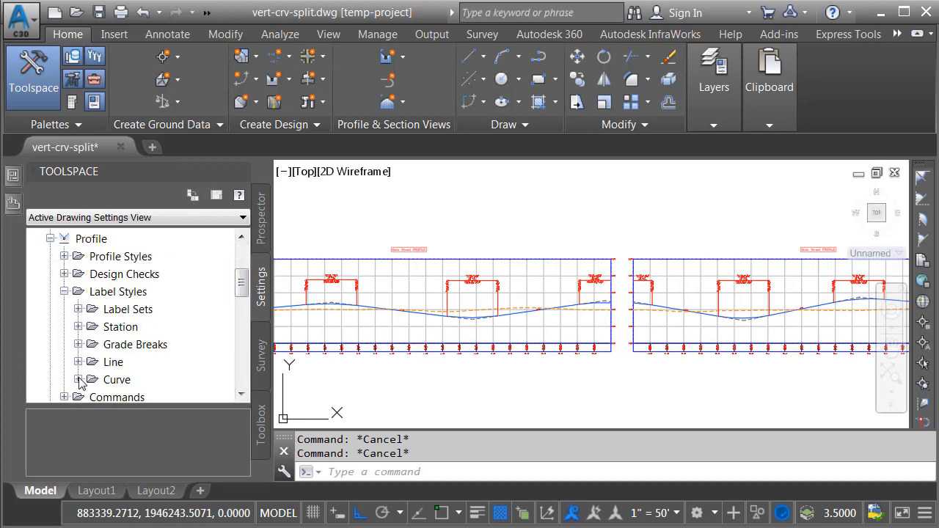
left_click(78, 379)
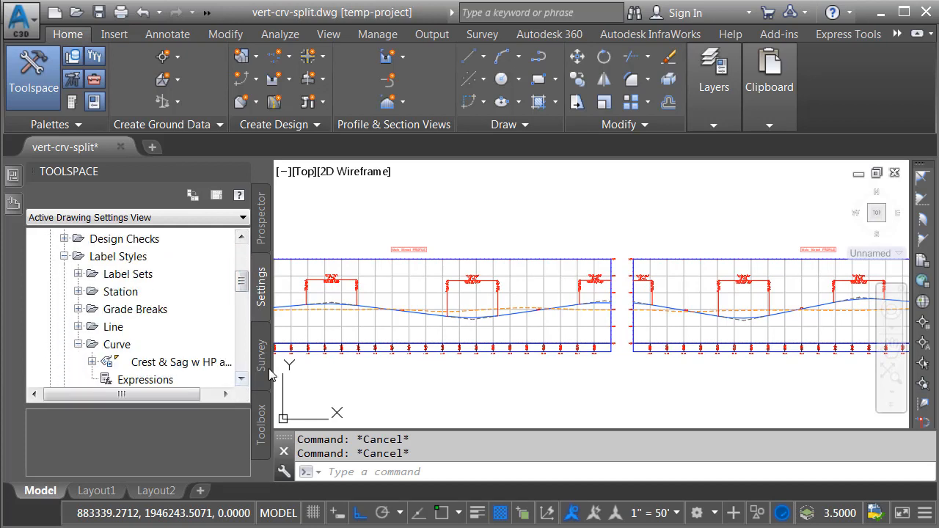
- Expand Crest & Sag w HP and LP to show its [End] and [Start] child styles
left_click_drag(272, 368, 323, 369)
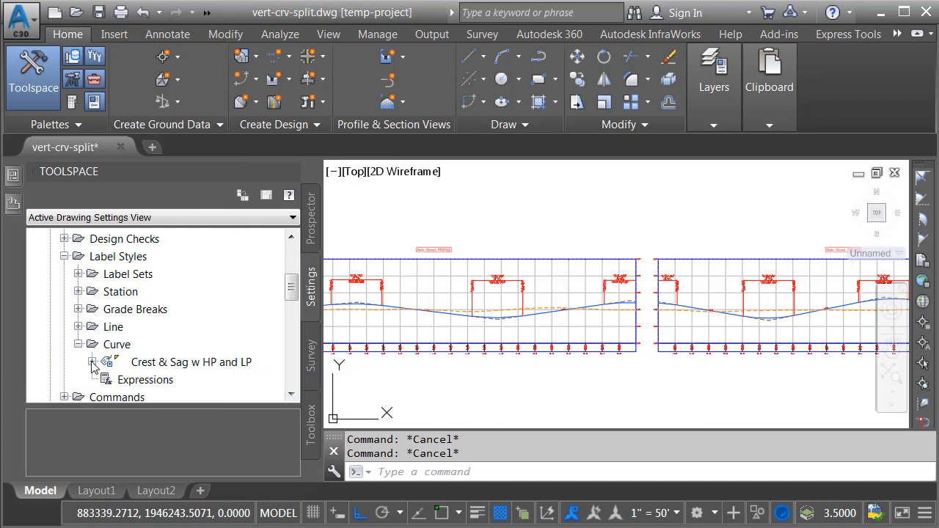
left_click(92, 362)
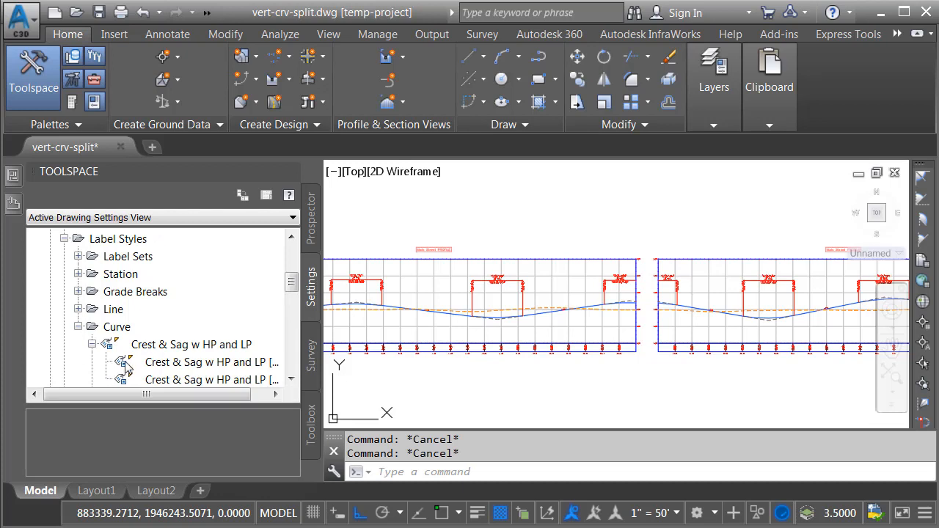
scroll(291, 293, "down", 1)
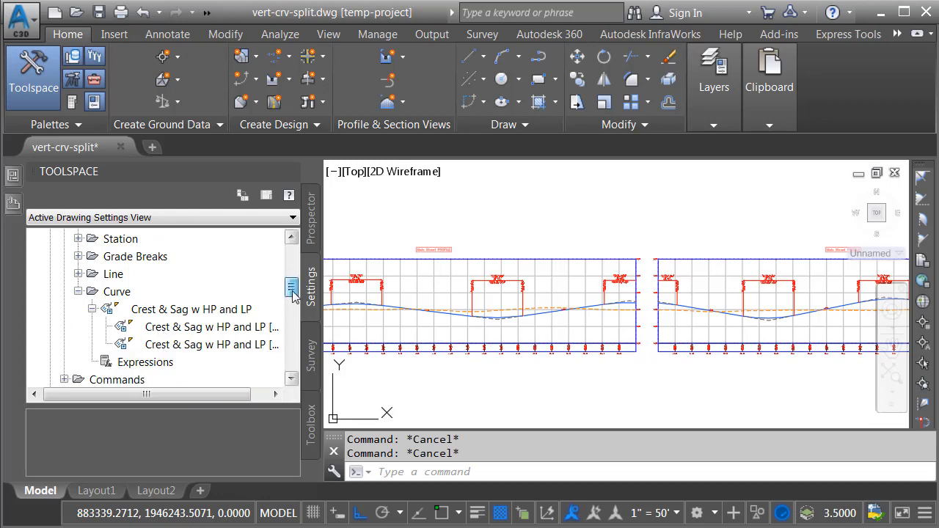
left_click_drag(336, 328, 355, 327)
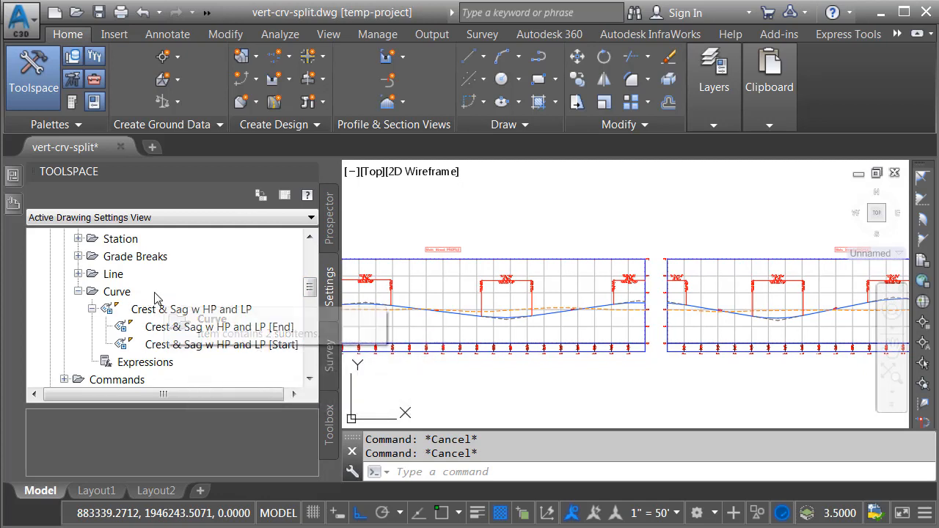
right_click(114, 291)
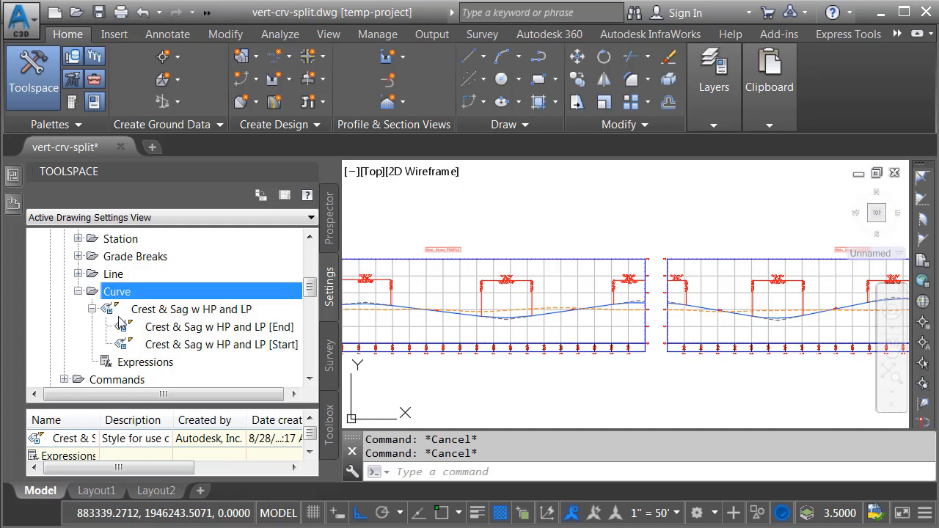
right_click(145, 310)
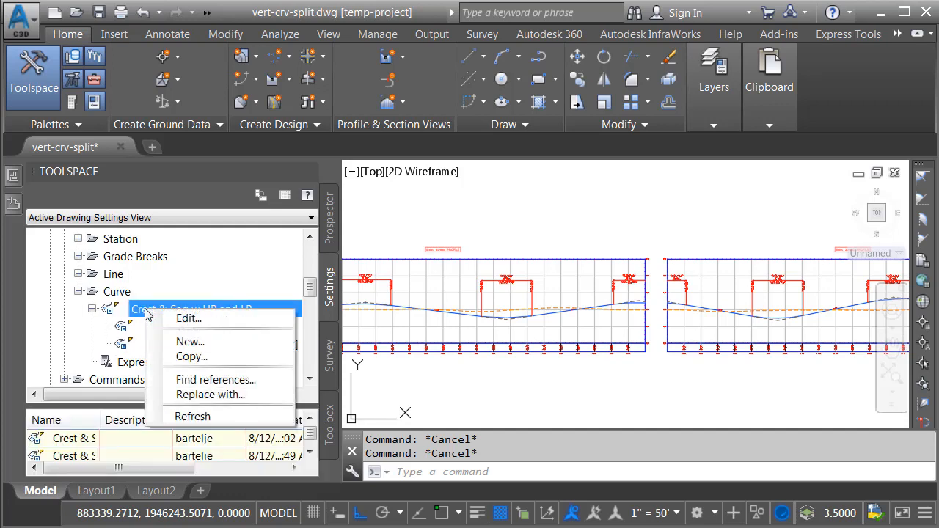
left_click(184, 341)
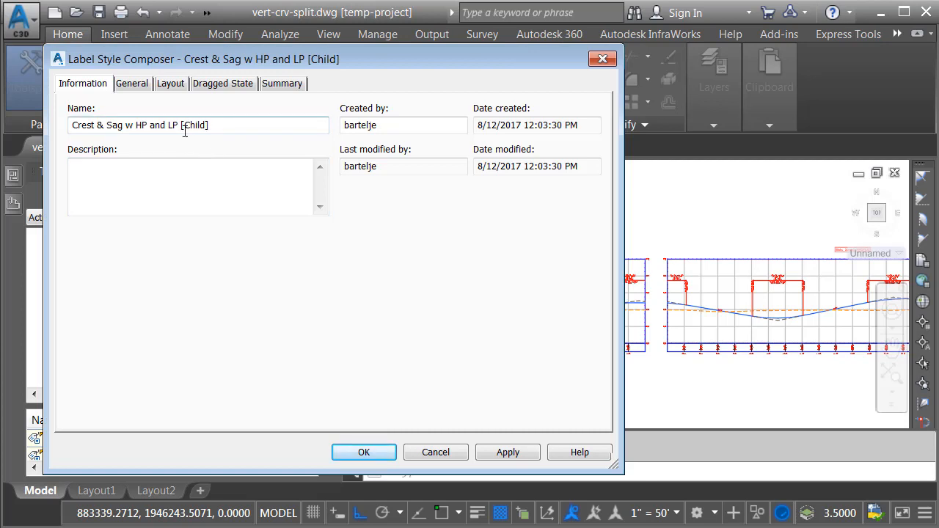
left_click(603, 59)
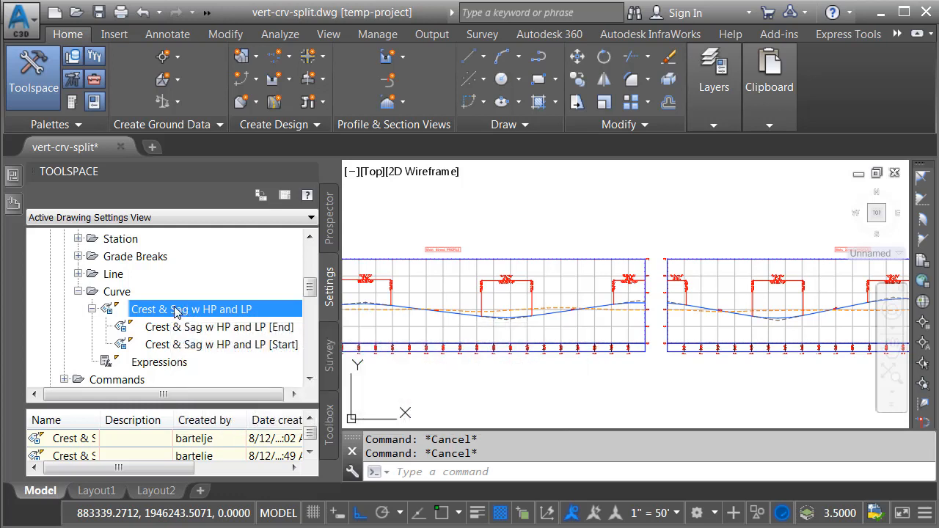
- Edit the parent style and apply a Curve Data Y offset of 0.5, moving the editor aside to check
right_click(176, 312)
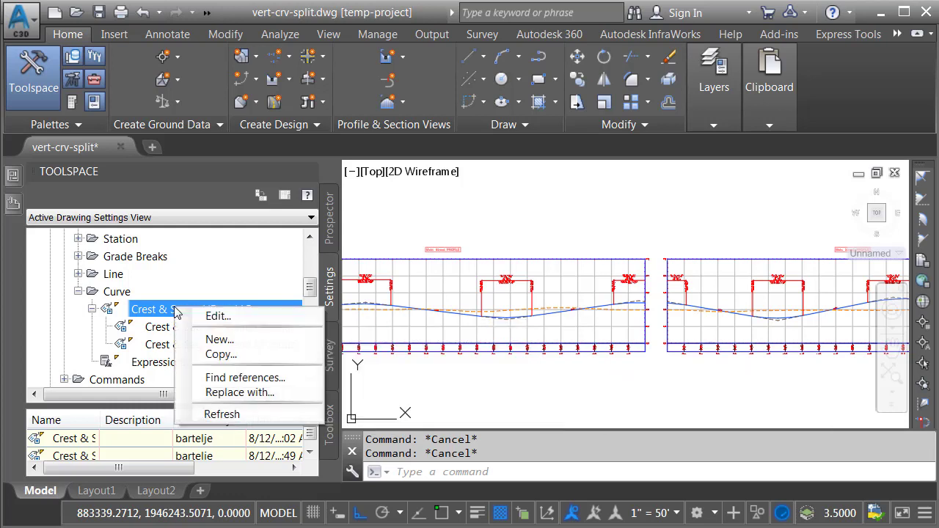
left_click(212, 316)
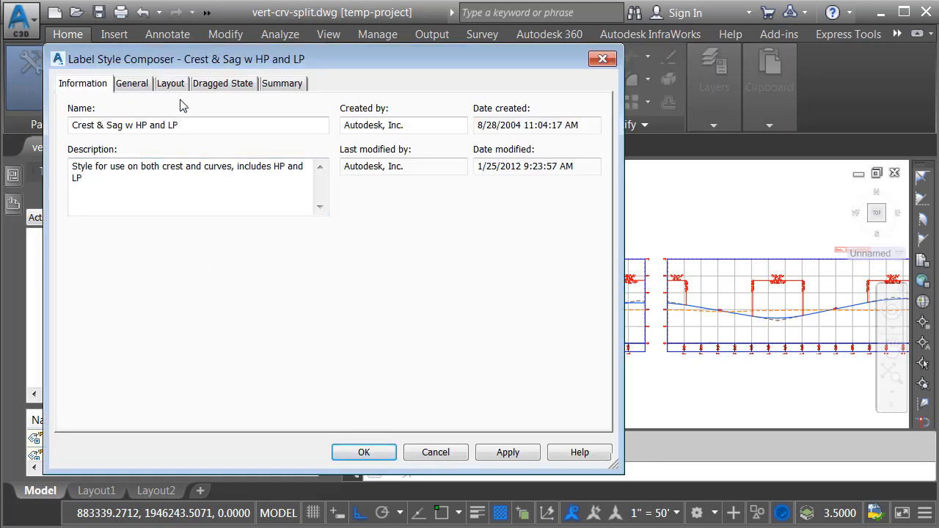
left_click(177, 88)
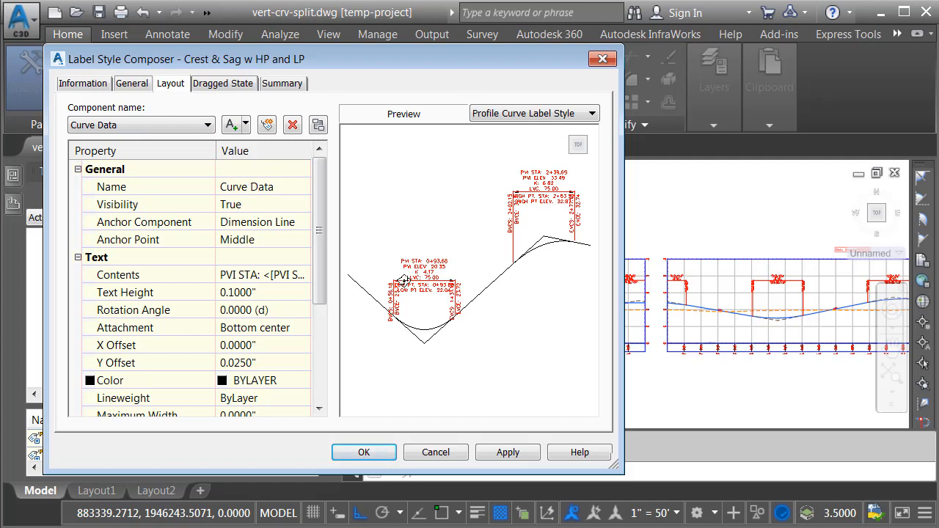
left_click(252, 365)
left_click_drag(256, 363, 228, 364)
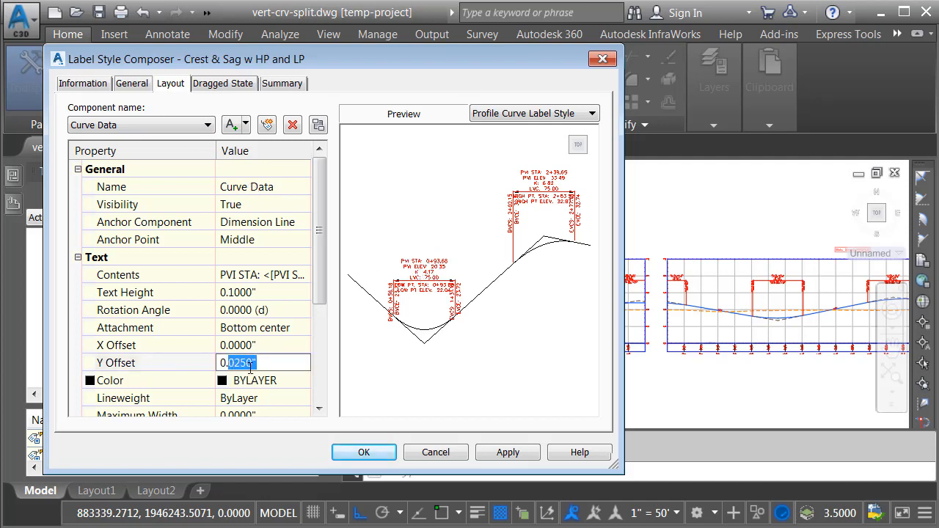
type("5")
left_click(508, 452)
left_click_drag(475, 61, 472, 497)
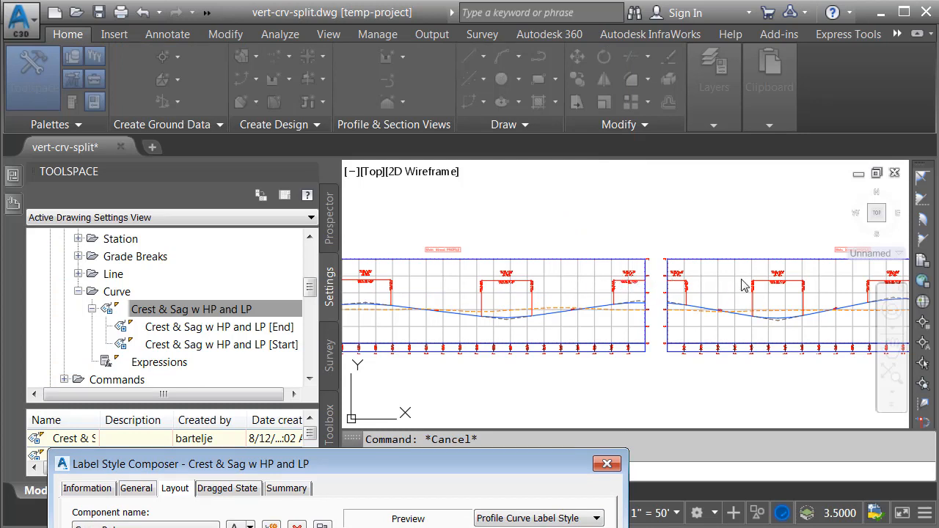
- Change the Curve Data Y offset to 0.025, apply it and close the style editor
left_click_drag(481, 470, 451, 66)
left_click(230, 362)
left_click_drag(230, 362, 205, 361)
type("0.025")
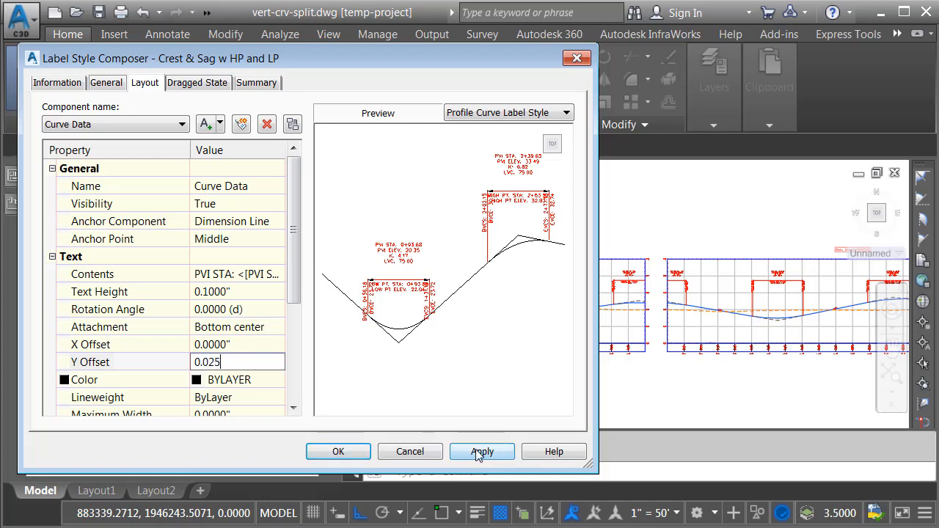
left_click(478, 452)
left_click(338, 451)
scroll(597, 293, "up", 3)
scroll(628, 299, "up", 1)
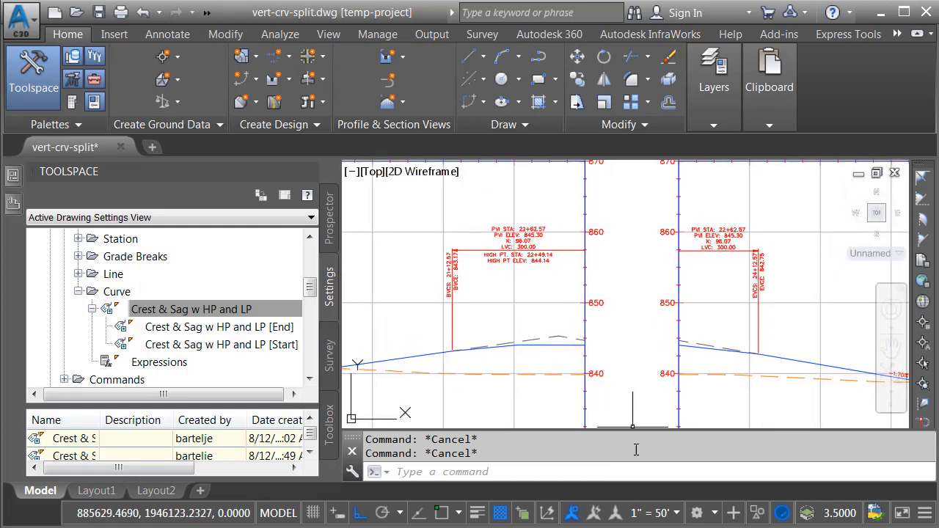